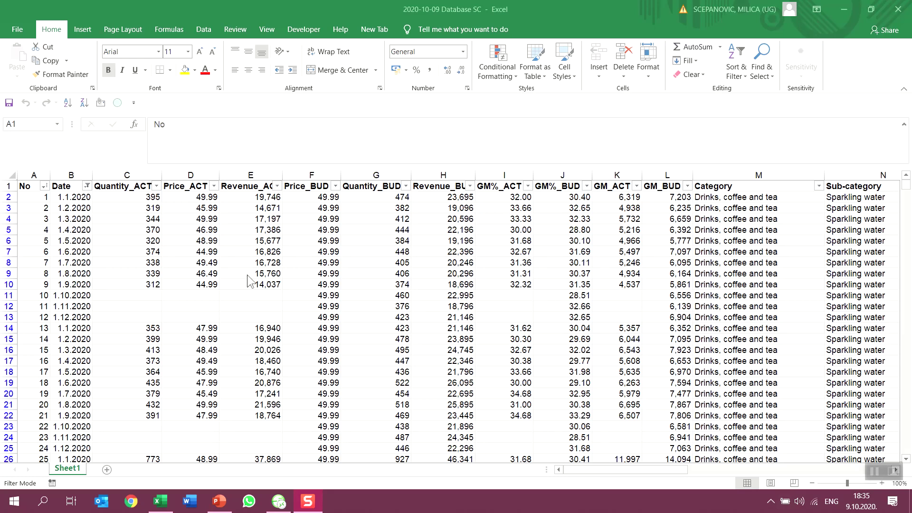
# Examine the header row for the date column and the actual quantity, price, revenue and gross margin columns
pyautogui.click(85, 202)
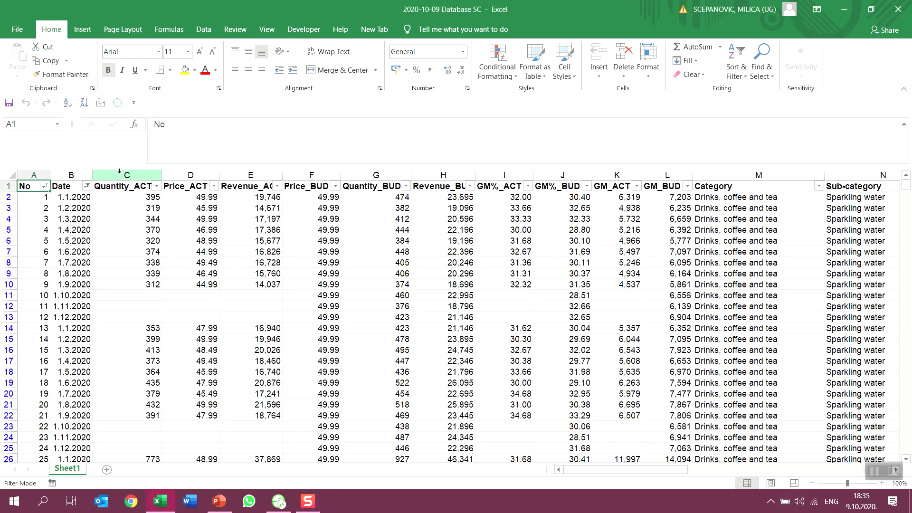
pyautogui.click(138, 186)
pyautogui.click(183, 185)
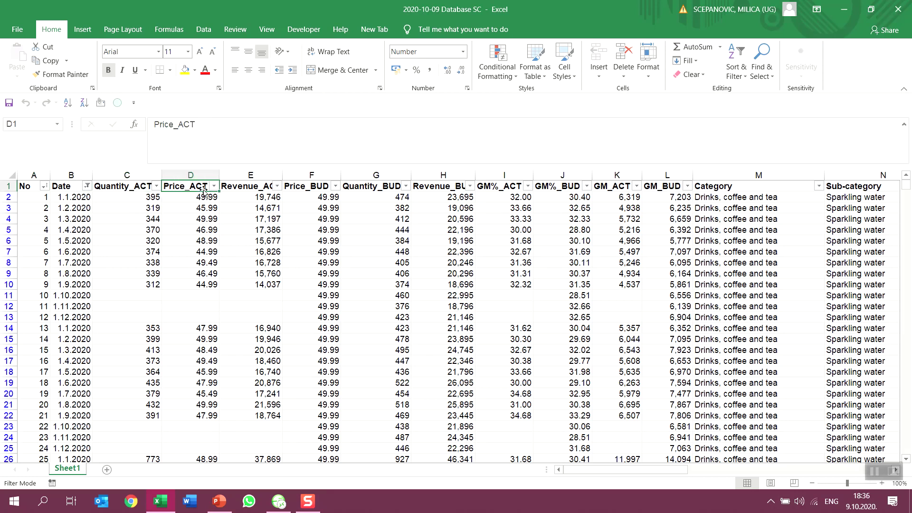
pyautogui.click(267, 187)
pyautogui.click(505, 188)
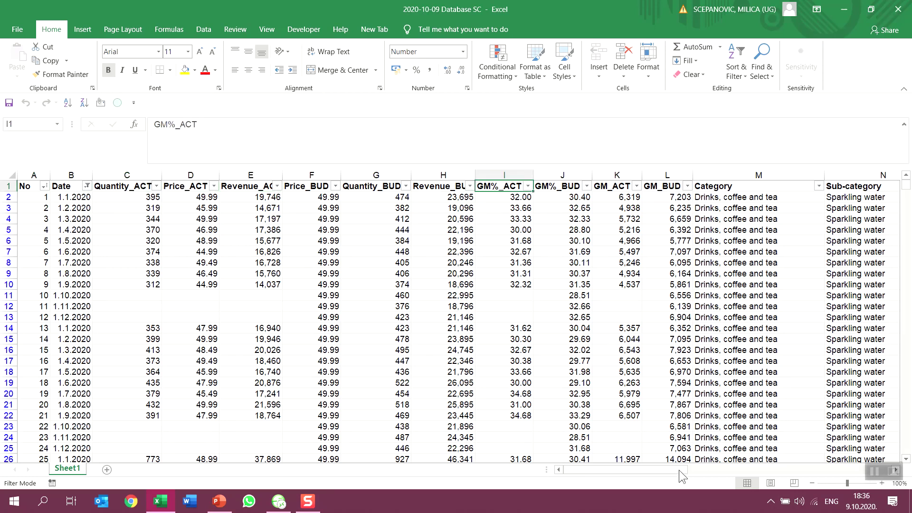
# Examine the remaining headers for the category, sub-category, product, supplier and object columns in the header row
pyautogui.moveTo(683, 469); pyautogui.dragTo(841, 474)
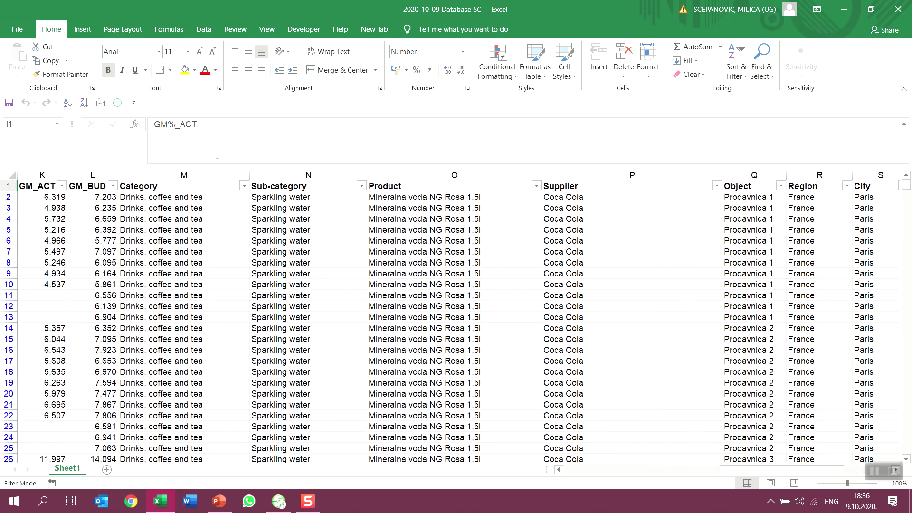
pyautogui.click(210, 187)
pyautogui.click(308, 186)
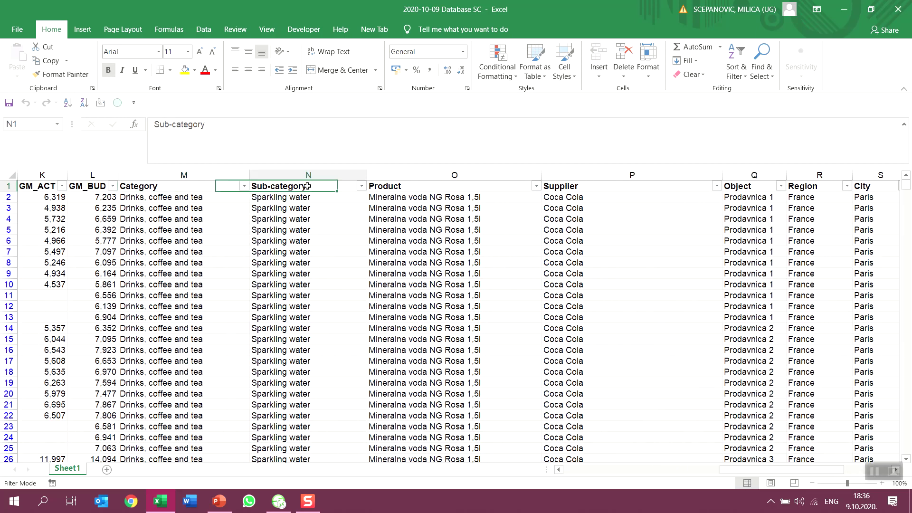
pyautogui.click(451, 197)
pyautogui.click(588, 190)
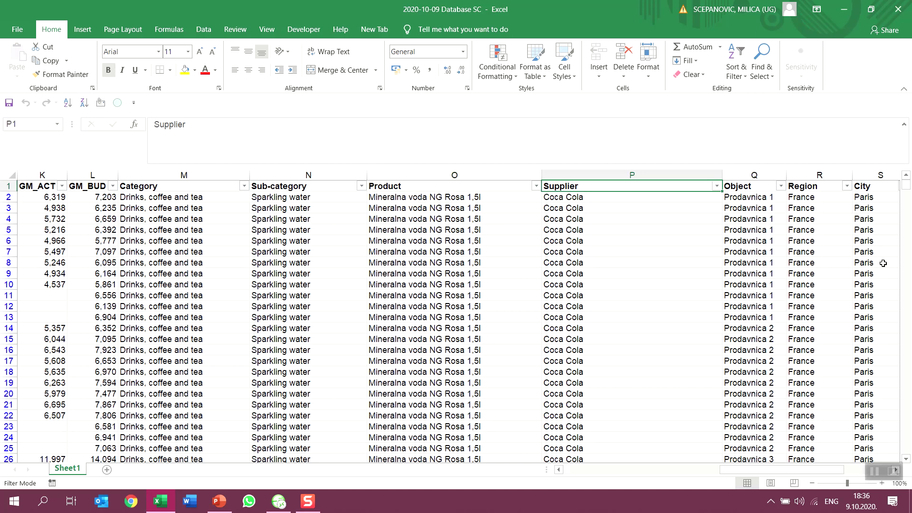
pyautogui.click(758, 185)
pyautogui.moveTo(812, 469); pyautogui.dragTo(869, 475)
pyautogui.click(874, 472)
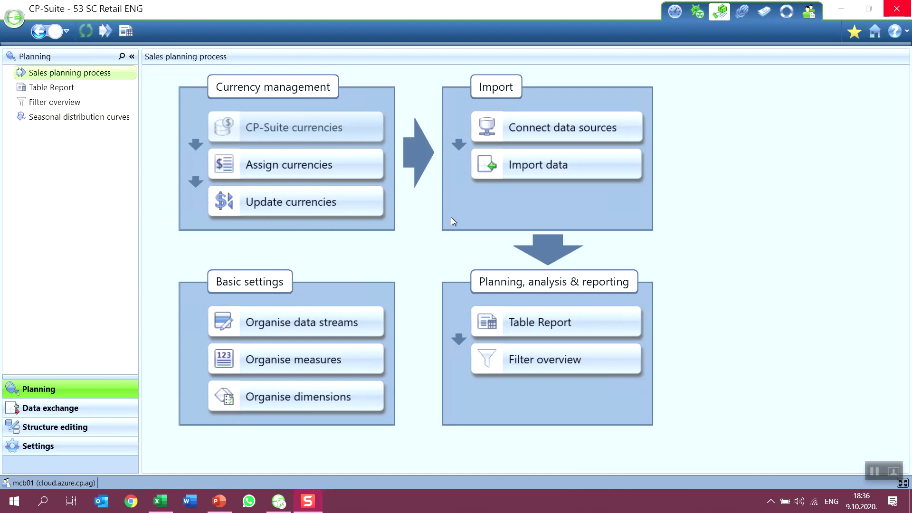
# Switch to CP-Suite and open the Actual import definition for editing
pyautogui.click(489, 166)
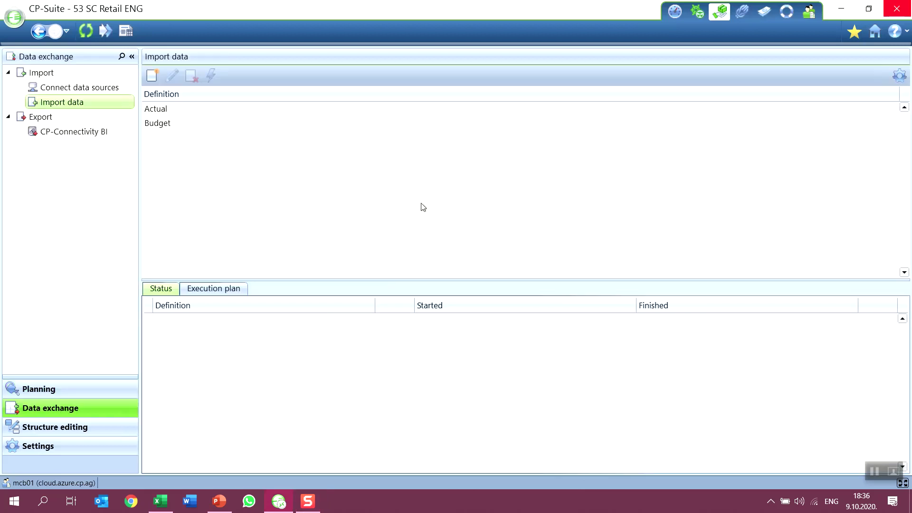
pyautogui.click(153, 113)
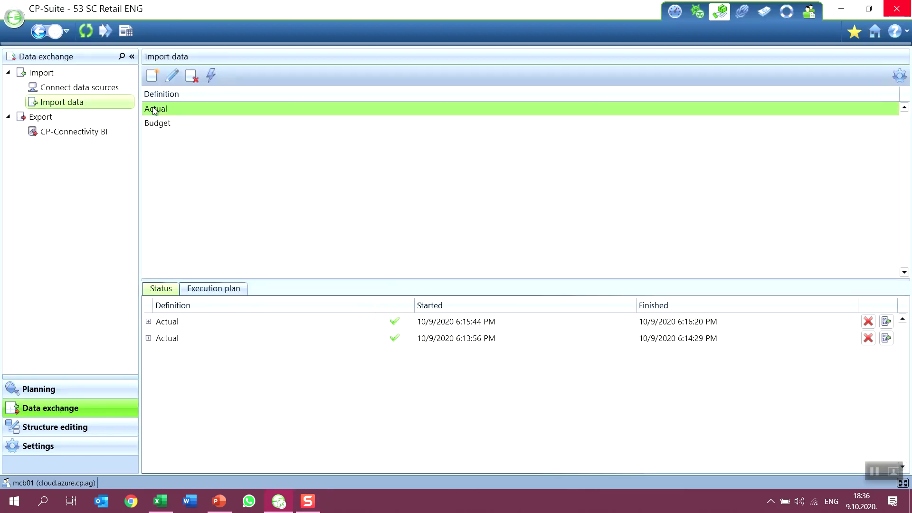
pyautogui.click(172, 77)
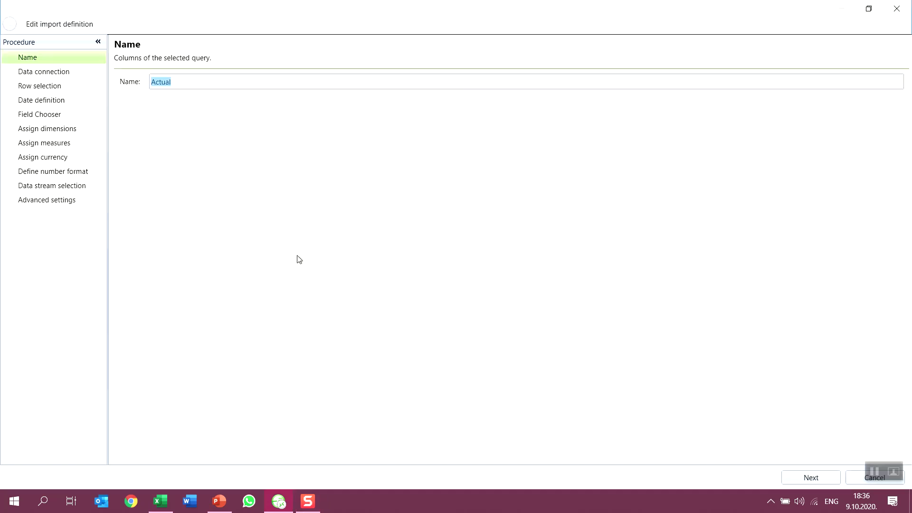
# Review the import definition's data connection, row selection and date definition settings
pyautogui.click(37, 73)
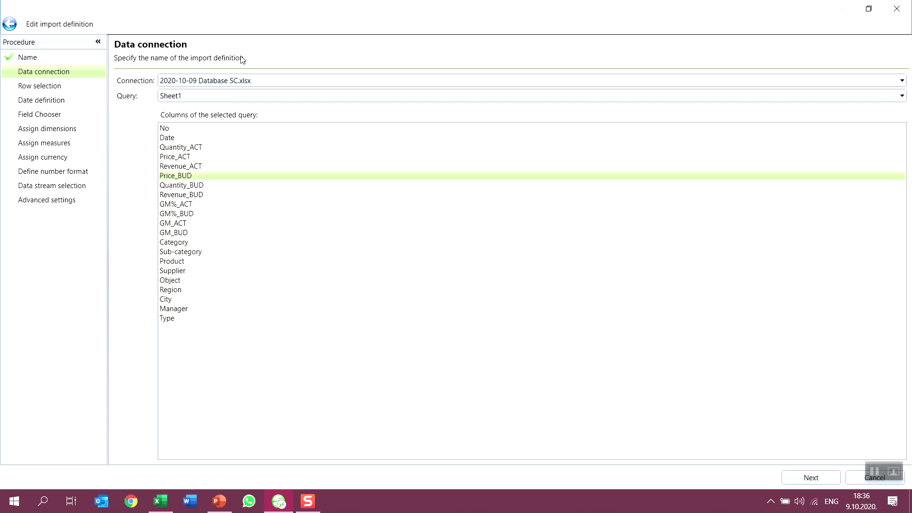
pyautogui.press('ctrl')
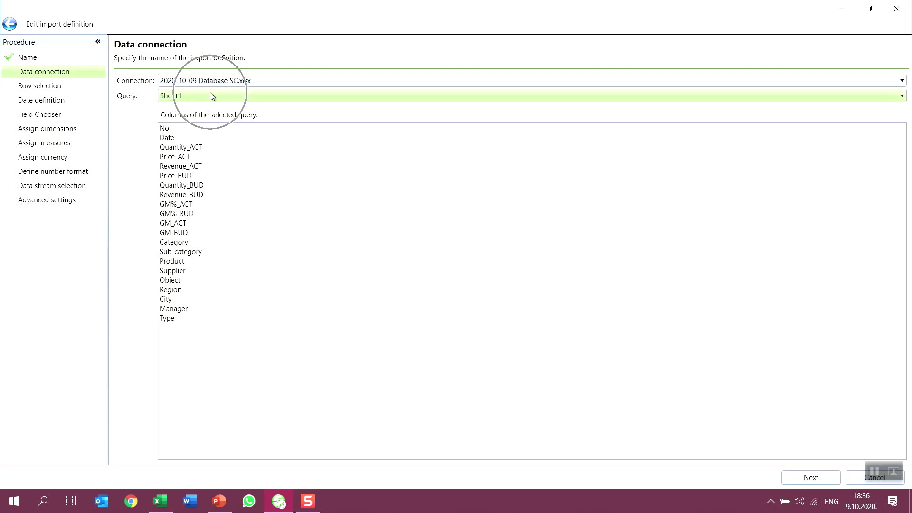
pyautogui.click(76, 89)
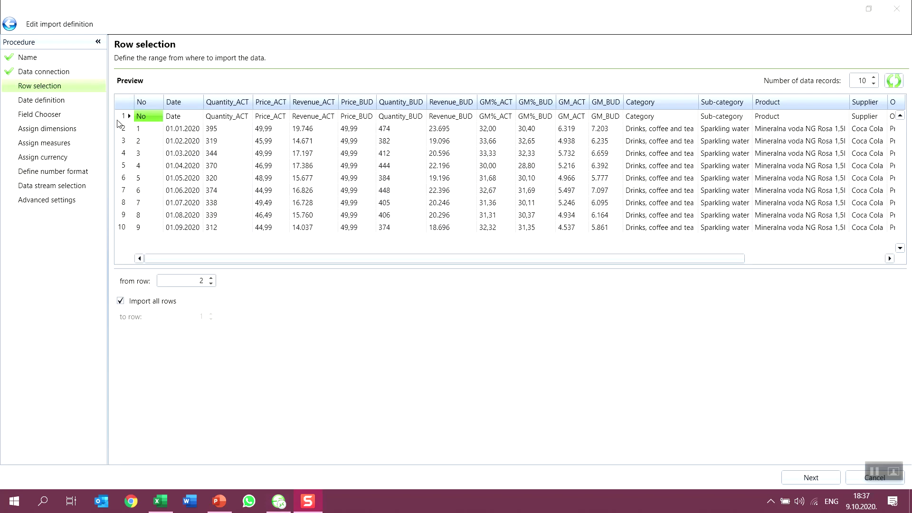
pyautogui.click(57, 107)
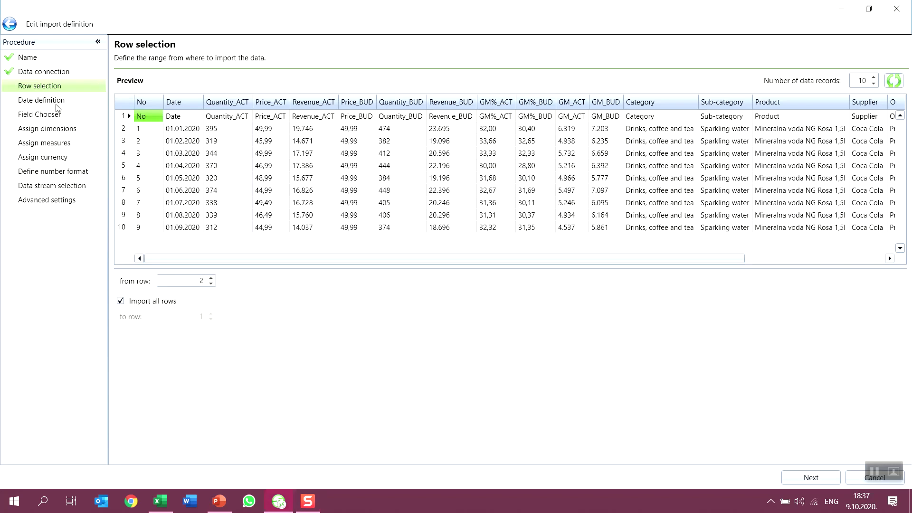
pyautogui.click(57, 100)
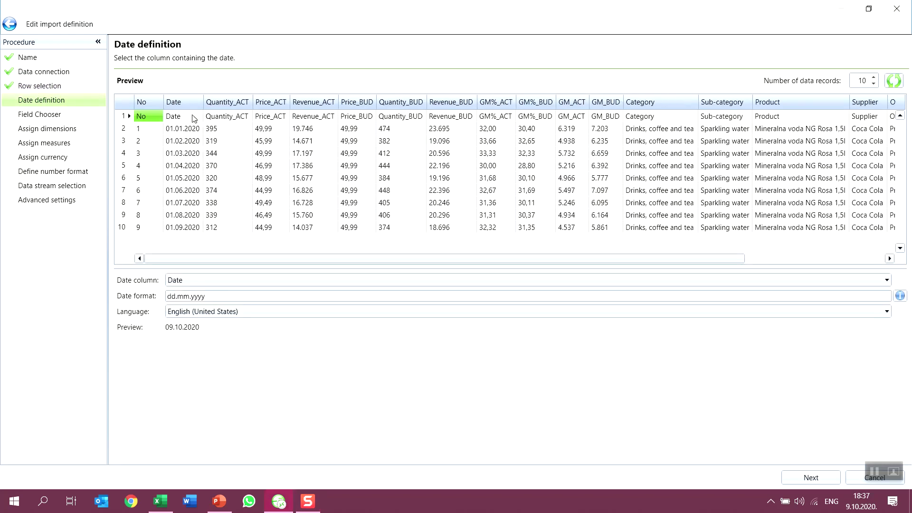
pyautogui.click(193, 118)
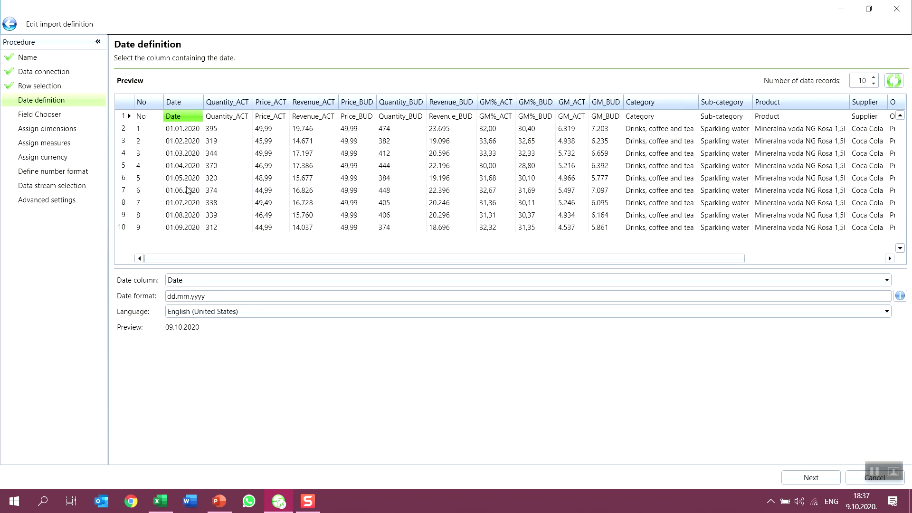
# Review the columns included in the import and the dimensions assigned to the sales and product trees
pyautogui.click(58, 116)
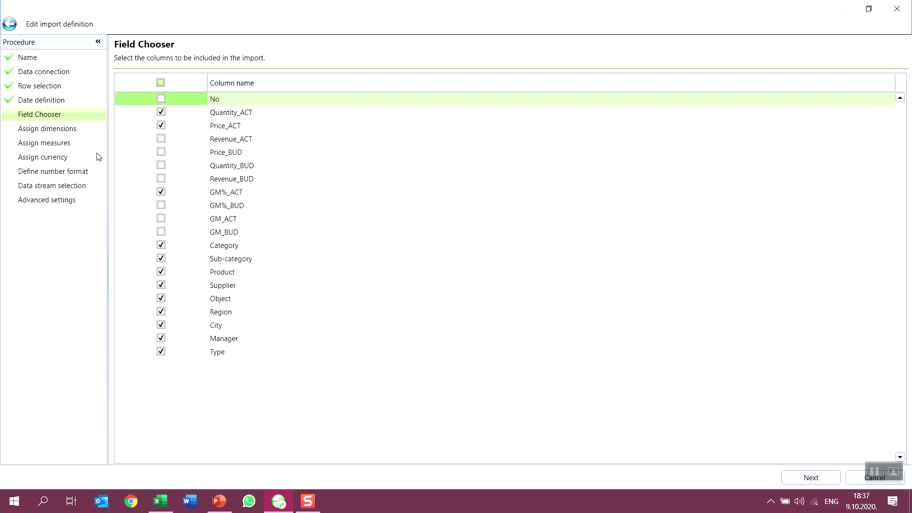
pyautogui.click(75, 135)
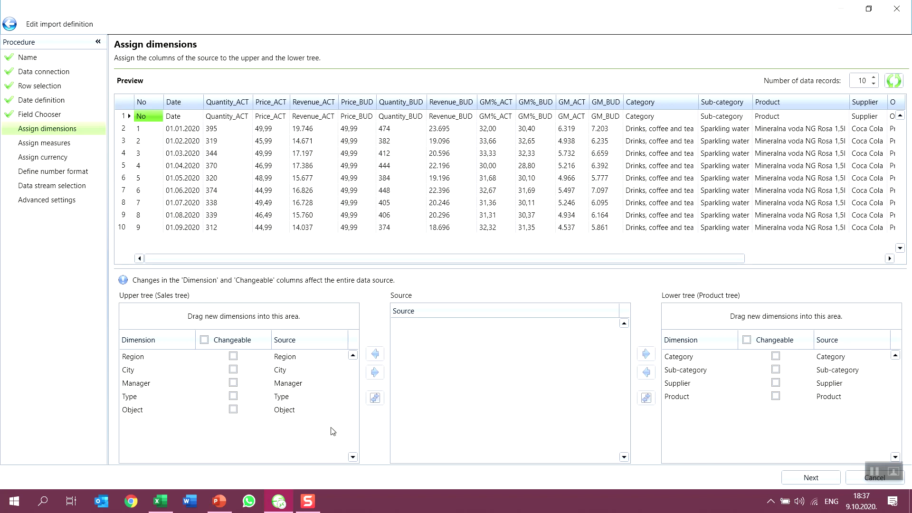
pyautogui.press('ctrl')
pyautogui.press('ctrl')
pyautogui.press('ctrl')
pyautogui.press('ctrl')
# Review how the Gross margin %, Price and Quantity measures are assigned to source columns and aggregated
pyautogui.click(30, 144)
pyautogui.press('ctrl')
pyautogui.press('ctrl')
pyautogui.press('ctrl')
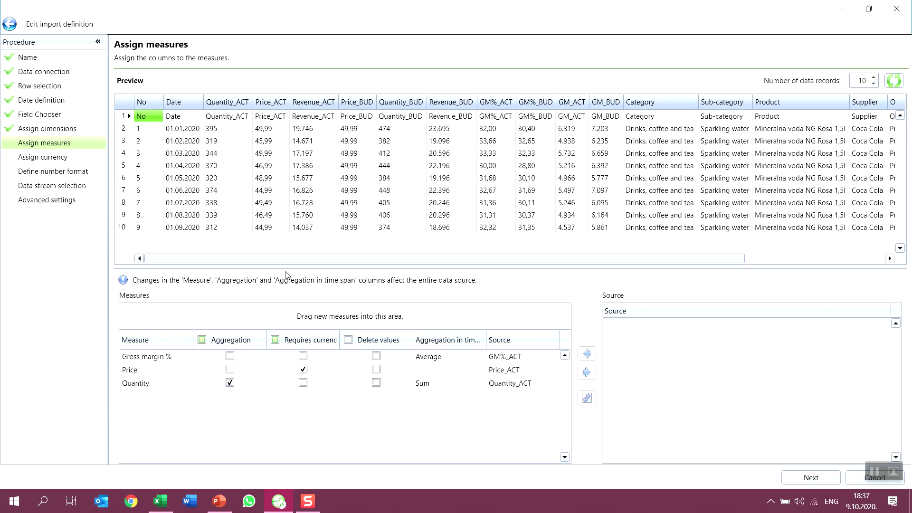
pyautogui.click(129, 372)
pyautogui.click(133, 388)
pyautogui.click(132, 397)
# Review the currency assignment and the number format separators of the import definition
pyautogui.click(35, 160)
pyautogui.click(144, 283)
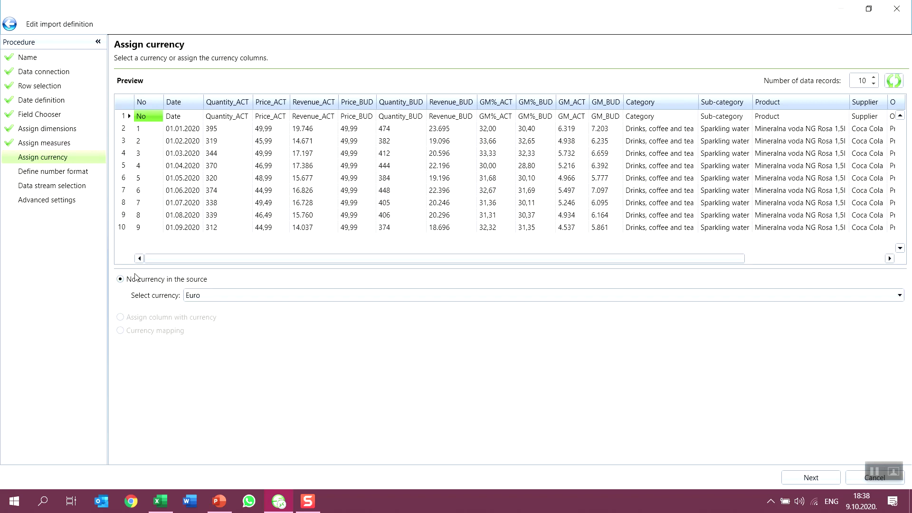
pyautogui.press('Return')
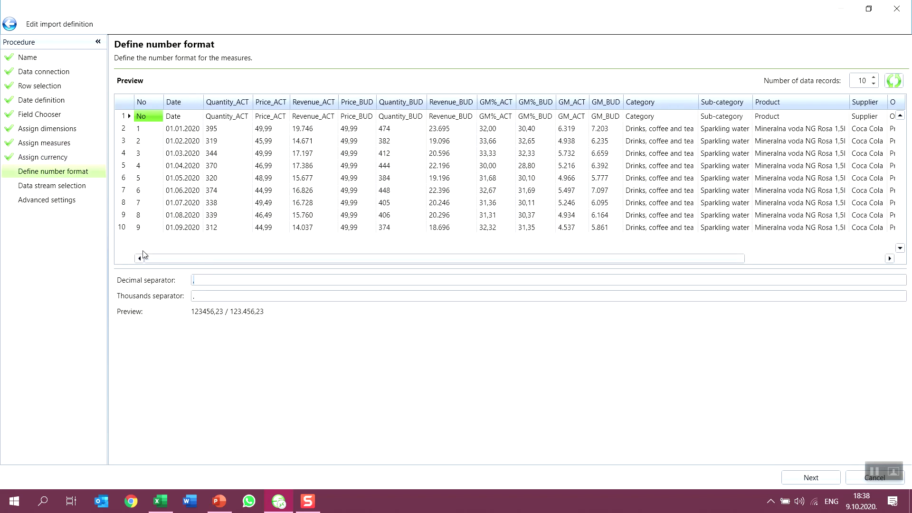
# Check the data stream selection for Actual and close the import definition without saving
pyautogui.click(71, 186)
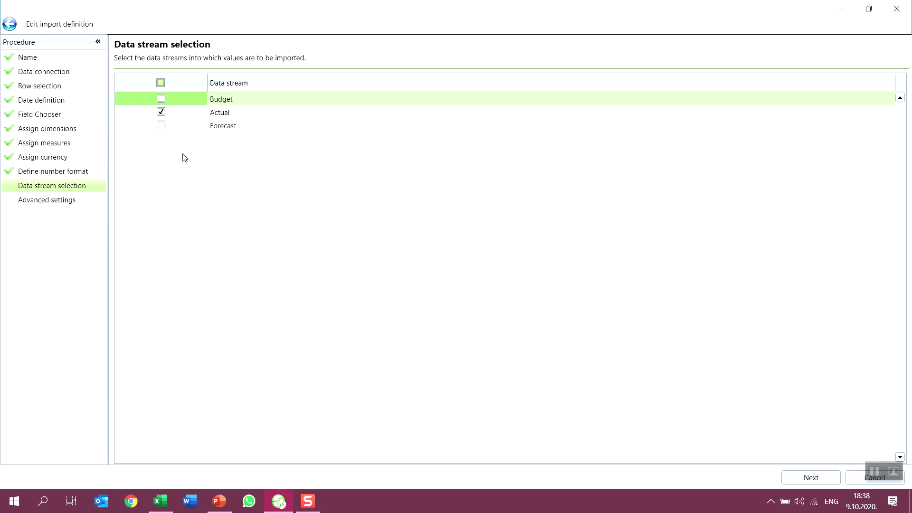
pyautogui.click(218, 115)
pyautogui.click(161, 112)
pyautogui.click(855, 477)
# Open the table report and assign Region and City to the upper tree, Category and Sub-category to the lower tree
pyautogui.click(126, 31)
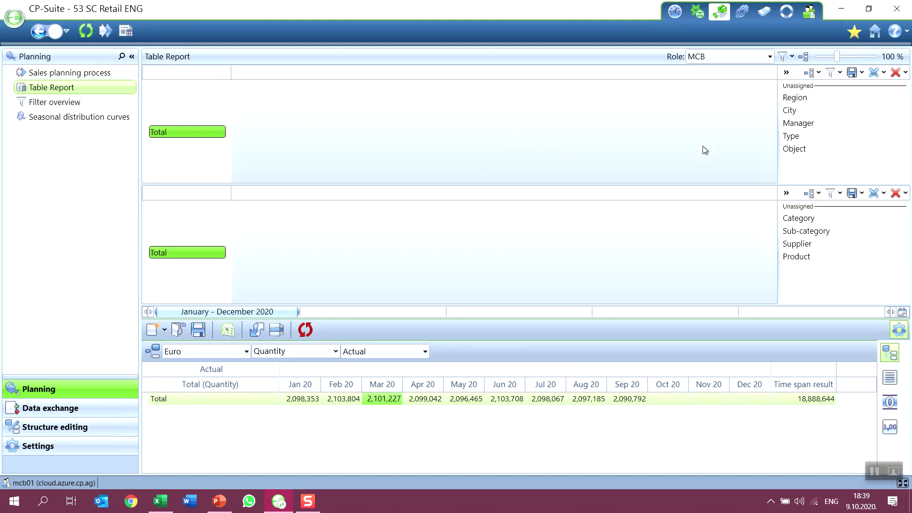
pyautogui.moveTo(791, 98); pyautogui.dragTo(700, 107)
pyautogui.doubleClick(790, 99)
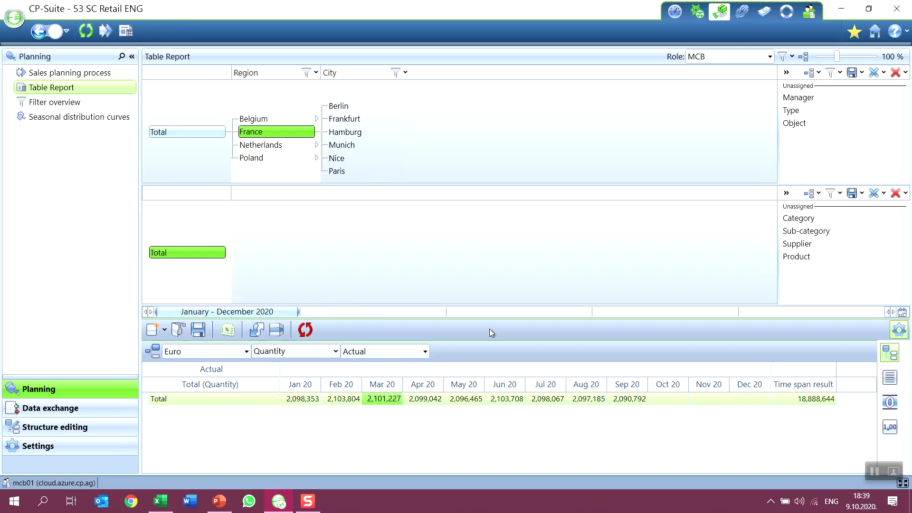
pyautogui.moveTo(788, 223); pyautogui.dragTo(328, 209)
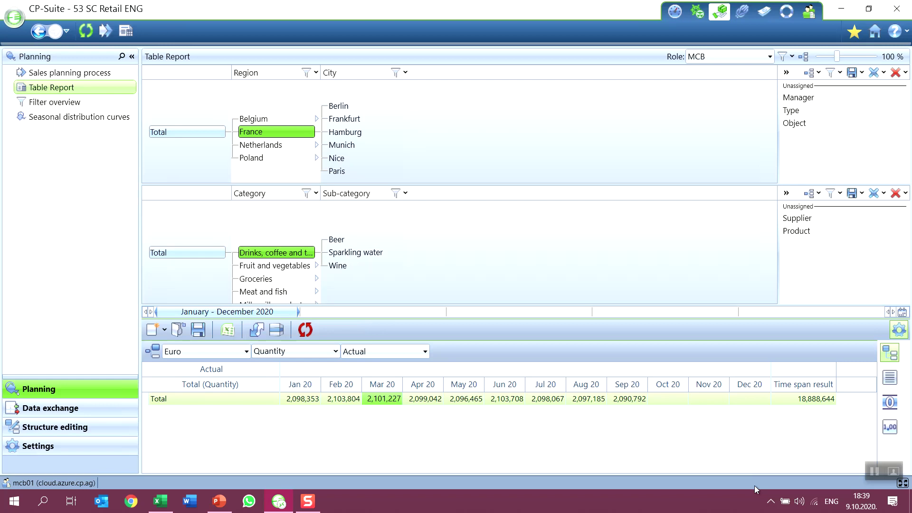
pyautogui.click(870, 471)
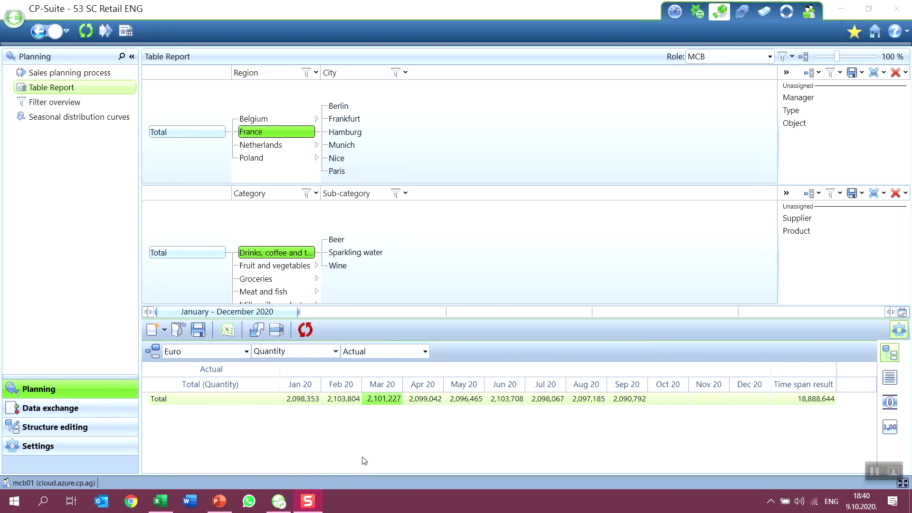
# Add the Sales measure alongside Quantity in the table report
pyautogui.click(278, 355)
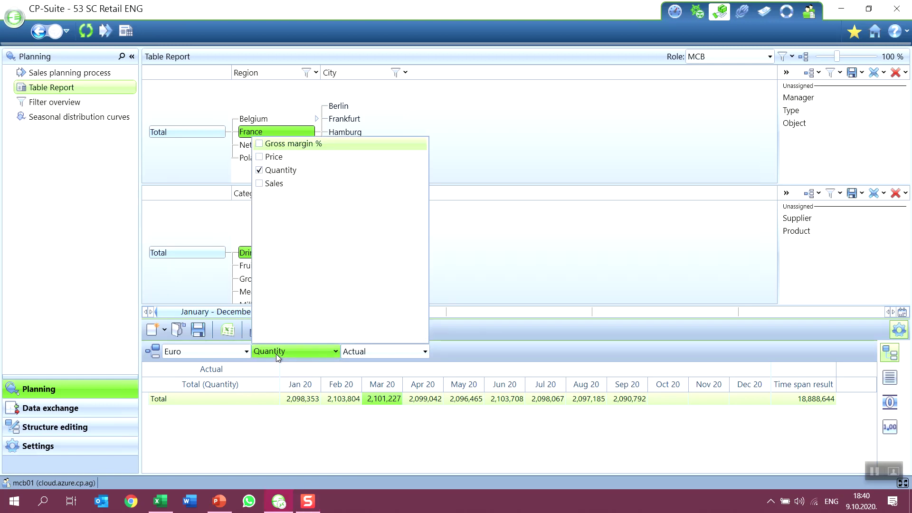
pyautogui.click(260, 184)
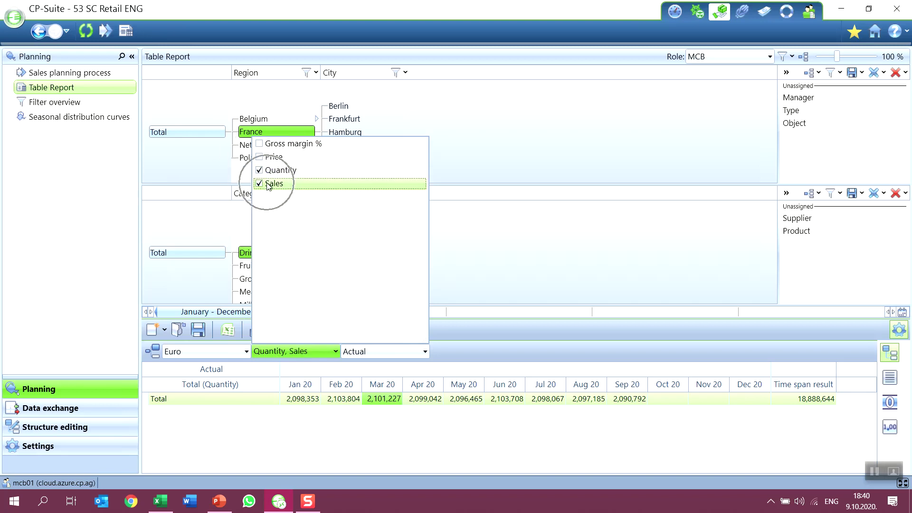
pyautogui.click(470, 339)
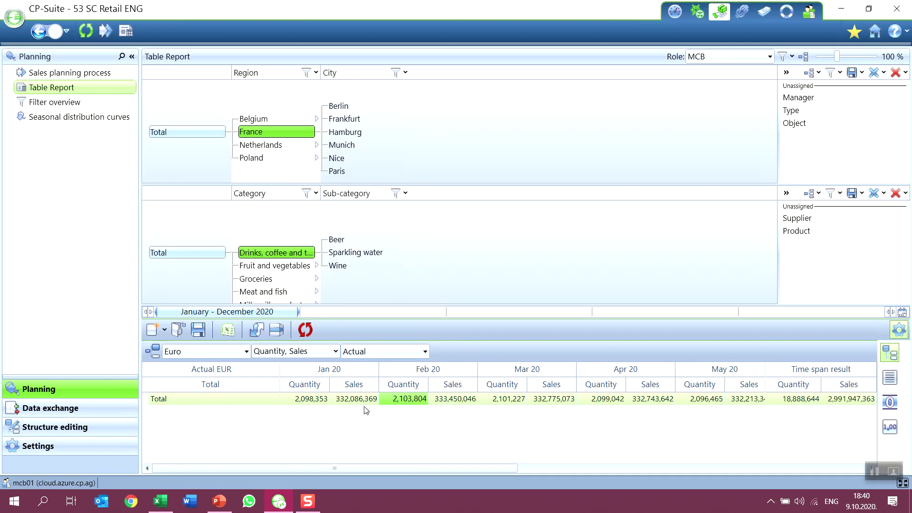
# Narrow the report's time span to January–March 2020 and restore it to January–December 2020
pyautogui.press('ctrl')
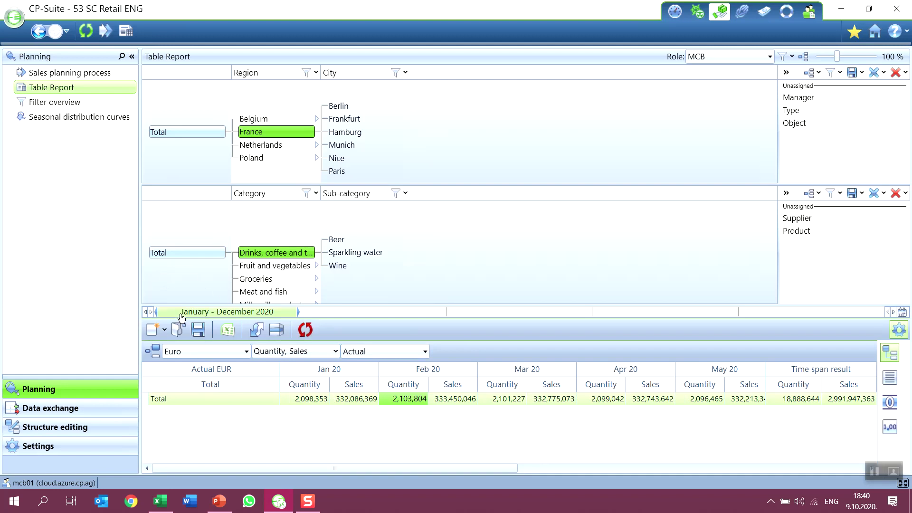
pyautogui.press('ctrl')
pyautogui.moveTo(298, 312); pyautogui.dragTo(187, 303)
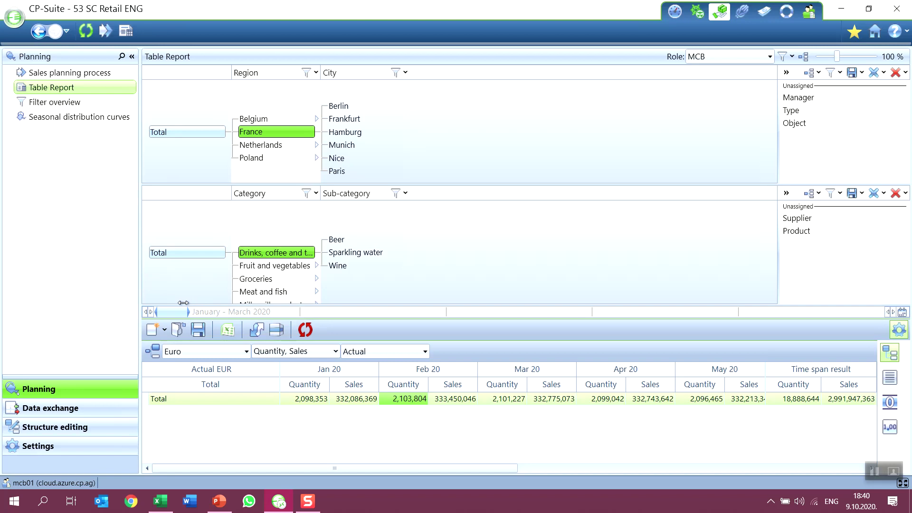
pyautogui.click(176, 317)
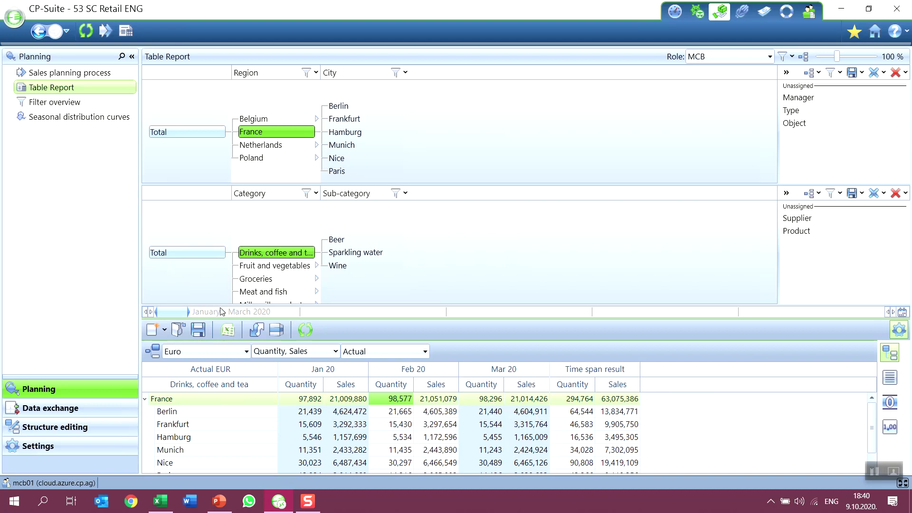
pyautogui.moveTo(188, 312); pyautogui.dragTo(298, 312)
# Show the Budget data stream in the table report and switch back to Actual
pyautogui.click(369, 350)
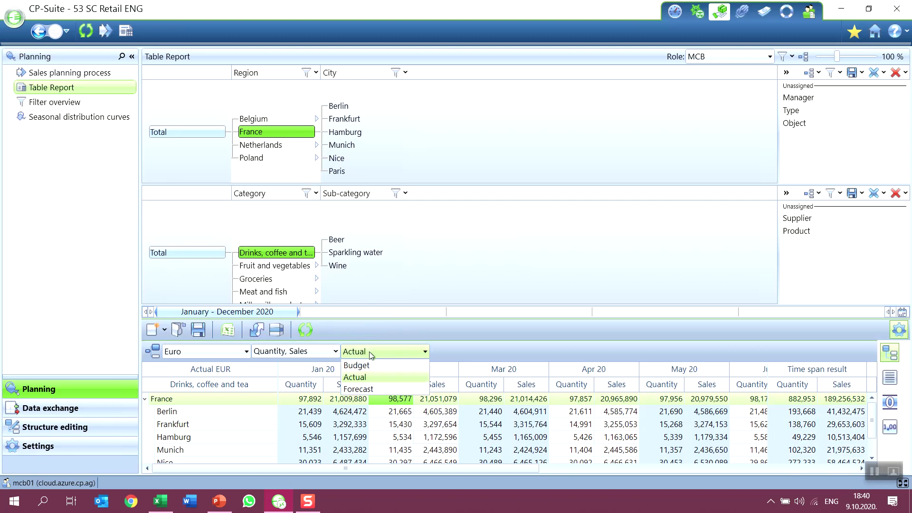
pyautogui.click(360, 377)
pyautogui.click(358, 366)
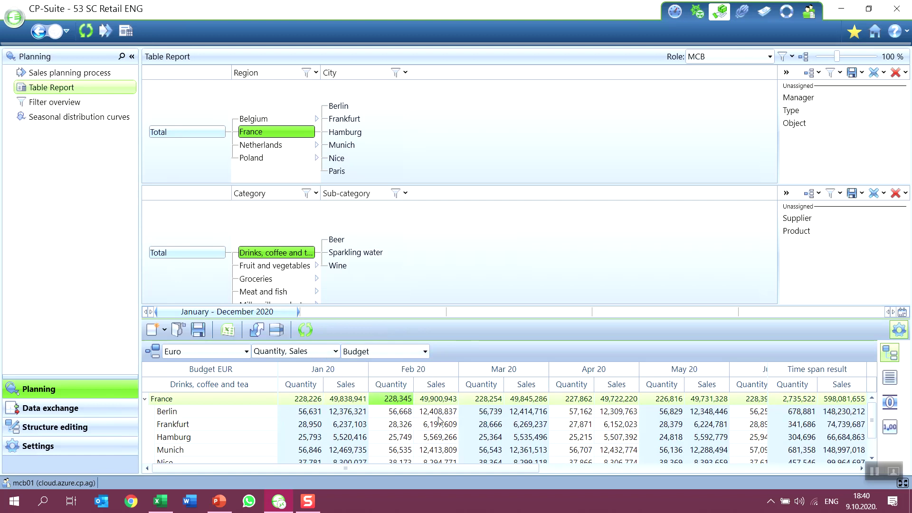
pyautogui.click(385, 349)
pyautogui.click(384, 378)
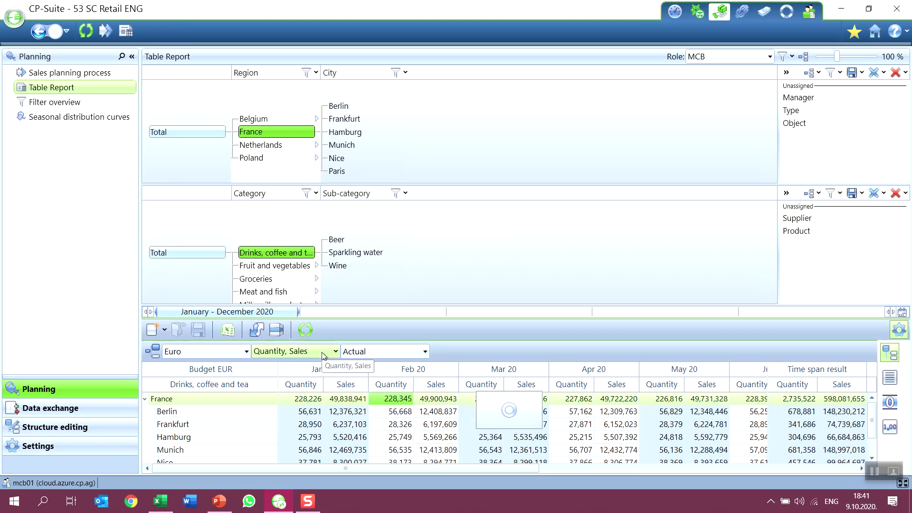
# Remove the Sales measure from the table report, keeping only Quantity, and enlarge the table area below the trees
pyautogui.click(316, 352)
pyautogui.click(259, 184)
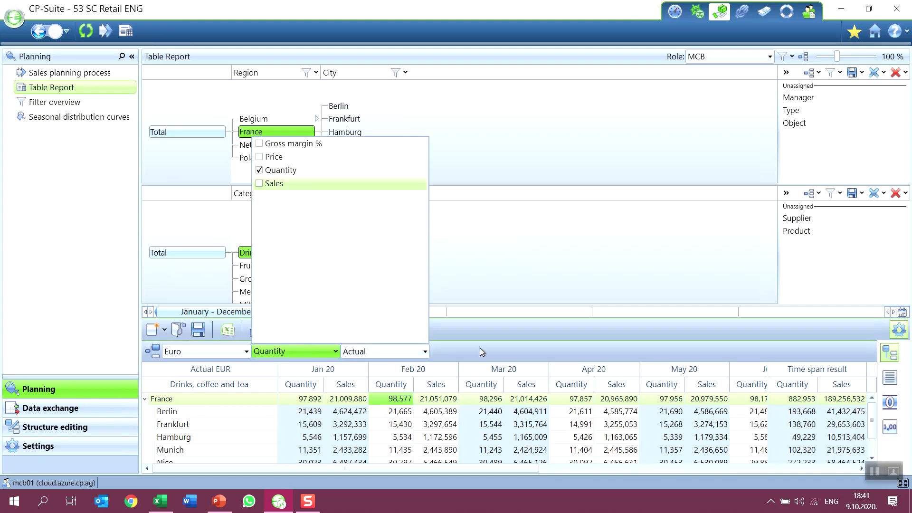
pyautogui.click(491, 358)
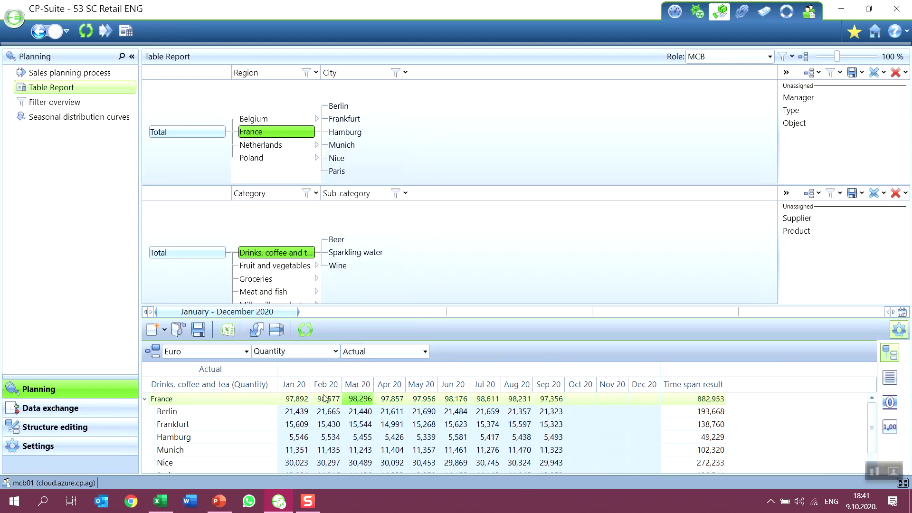
pyautogui.click(547, 385)
pyautogui.click(166, 389)
pyautogui.click(240, 389)
pyautogui.moveTo(303, 306); pyautogui.dragTo(304, 262)
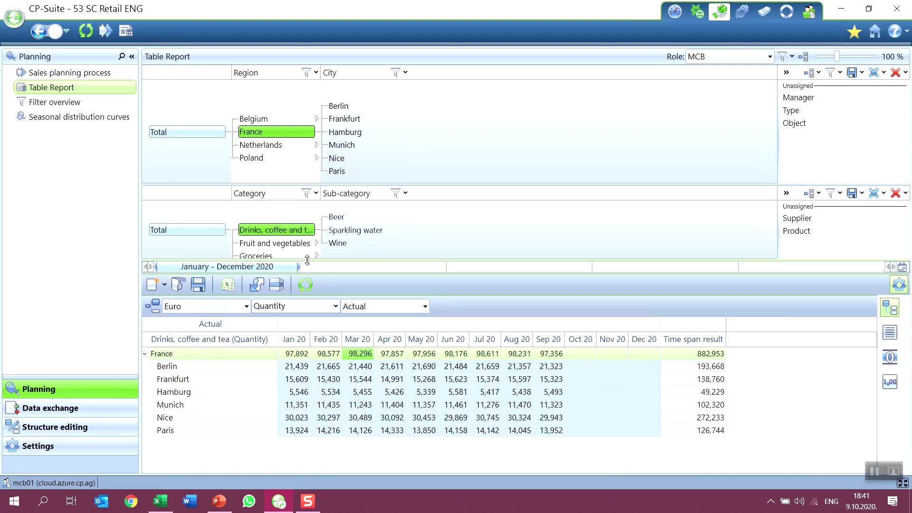
# Reset both structure trees to the Total level and show the Forecast data stream in the report
pyautogui.click(151, 354)
pyautogui.click(269, 132)
pyautogui.click(172, 379)
pyautogui.click(197, 437)
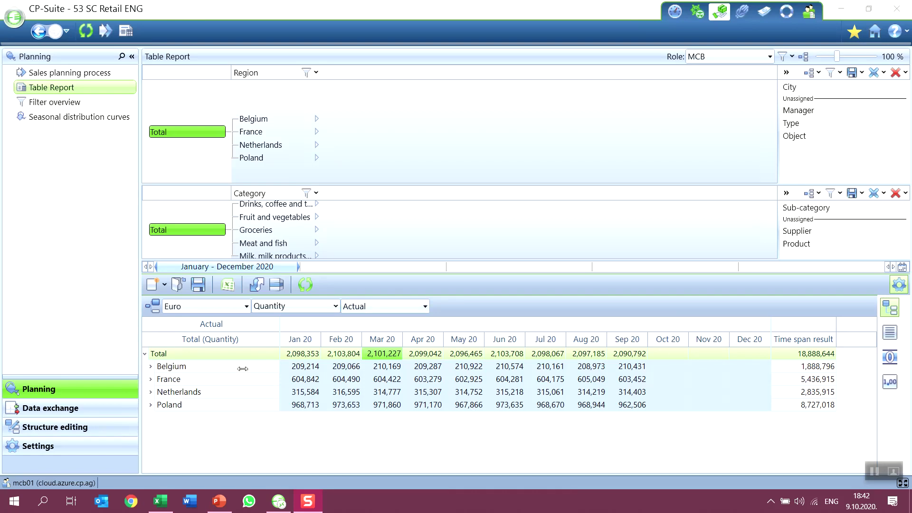
pyautogui.click(378, 306)
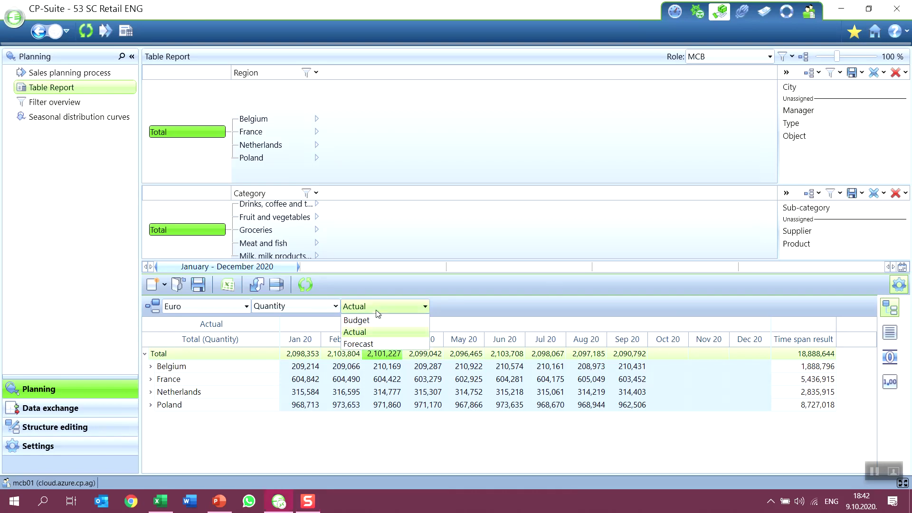
pyautogui.click(382, 342)
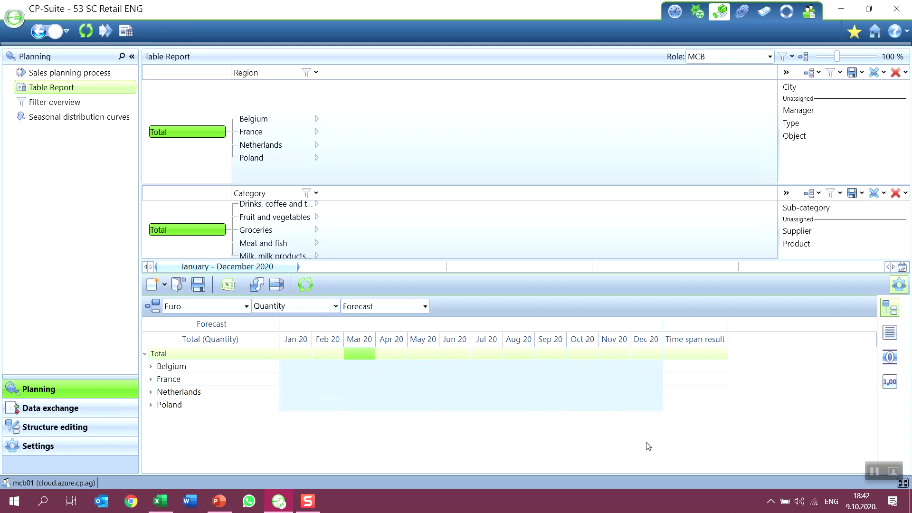
# Open the data copy settings and choose the Price and Quantity measures of the Actual data stream as source
pyautogui.click(278, 286)
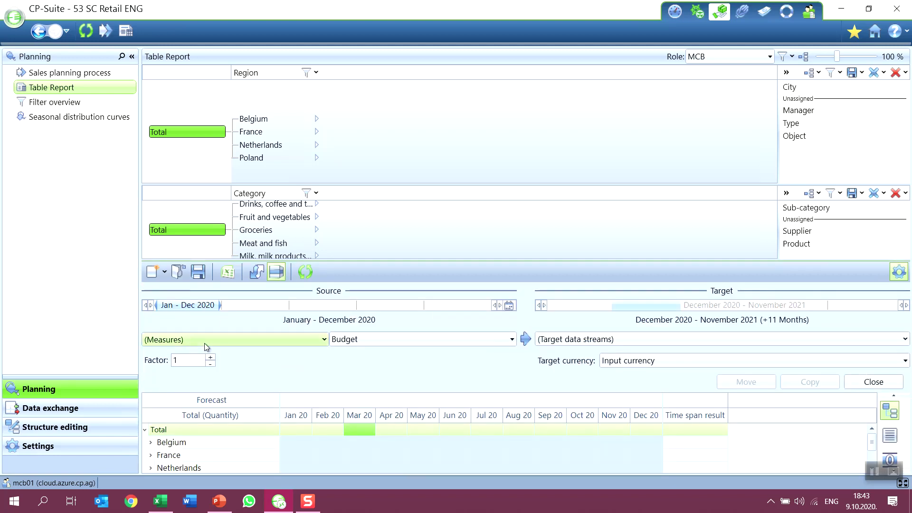
pyautogui.click(204, 339)
pyautogui.click(149, 171)
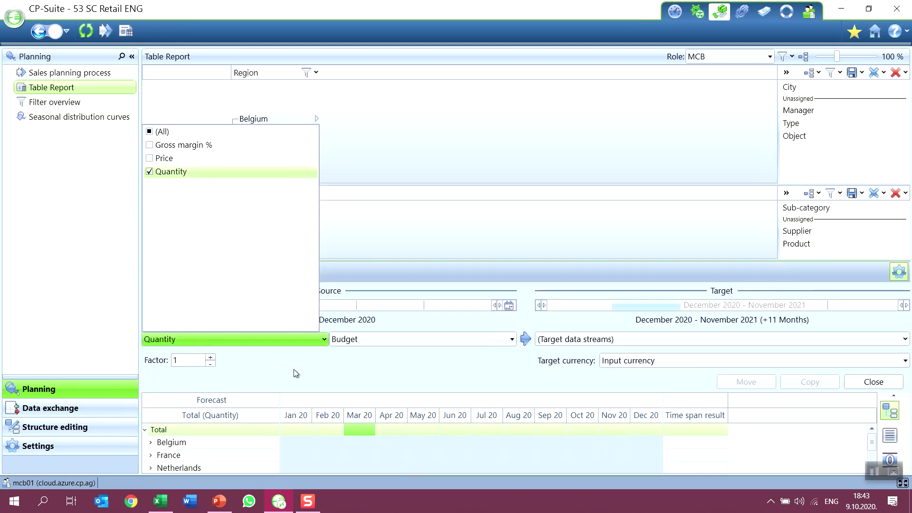
pyautogui.click(362, 344)
pyautogui.click(363, 343)
pyautogui.click(335, 361)
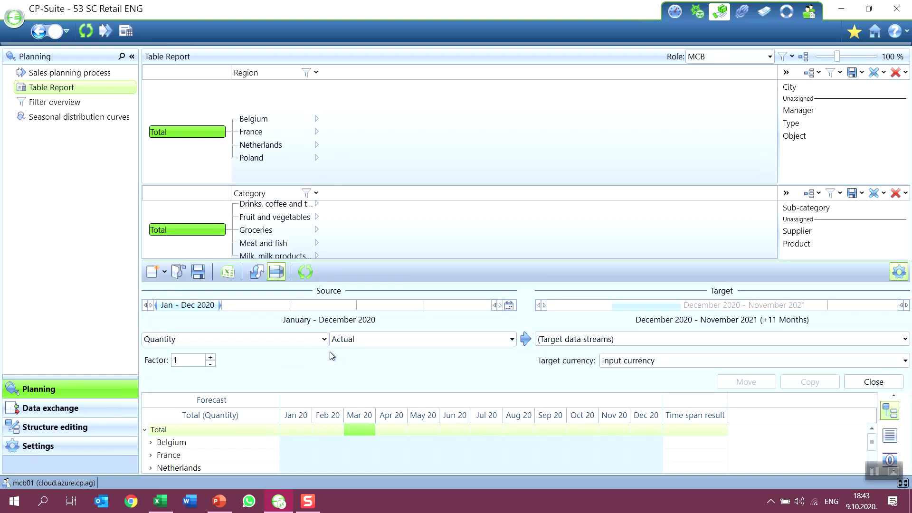
pyautogui.click(323, 339)
pyautogui.click(152, 158)
pyautogui.click(328, 372)
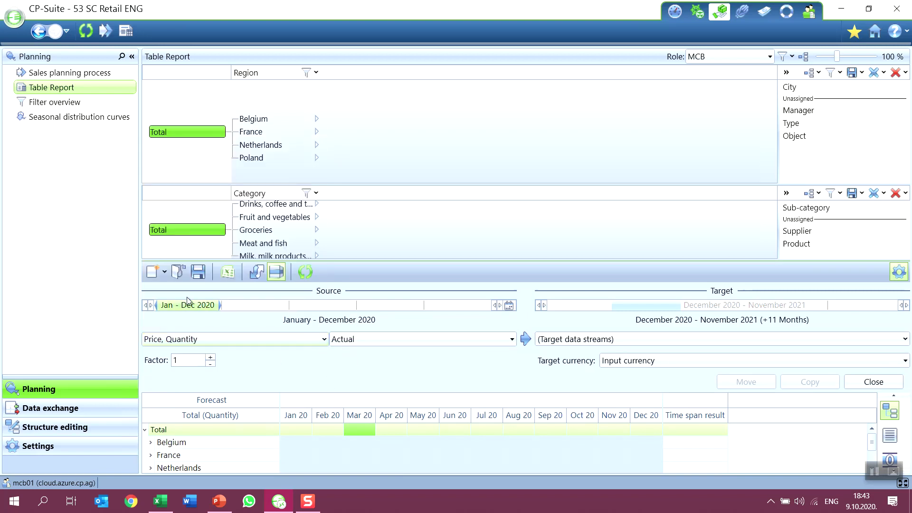
# Copy the Actual data from January–September 2020 into the Forecast data stream for the same months
pyautogui.moveTo(219, 305); pyautogui.dragTo(203, 305)
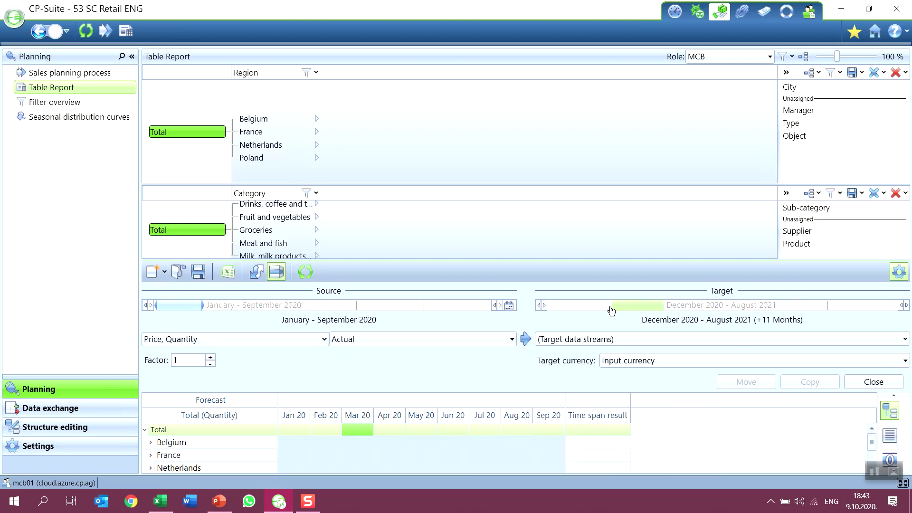
pyautogui.moveTo(635, 307); pyautogui.dragTo(567, 309)
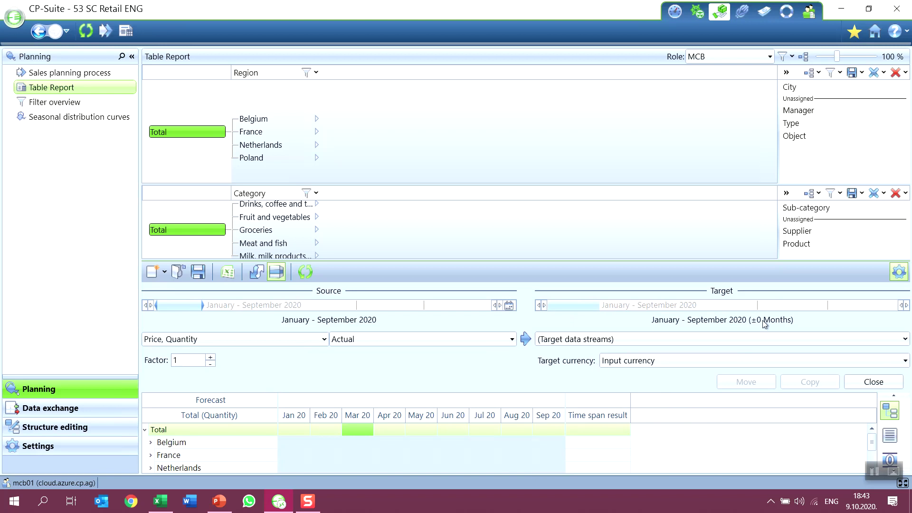
pyautogui.click(623, 340)
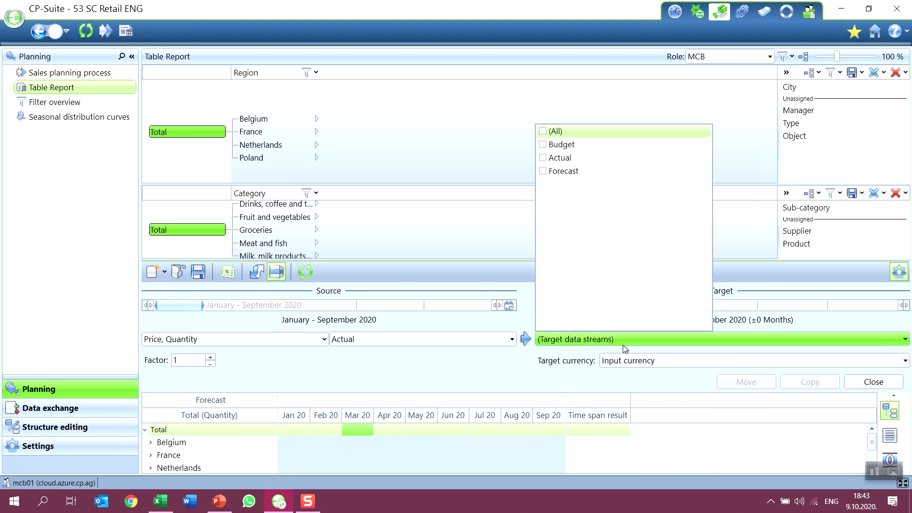
pyautogui.click(544, 172)
pyautogui.click(527, 366)
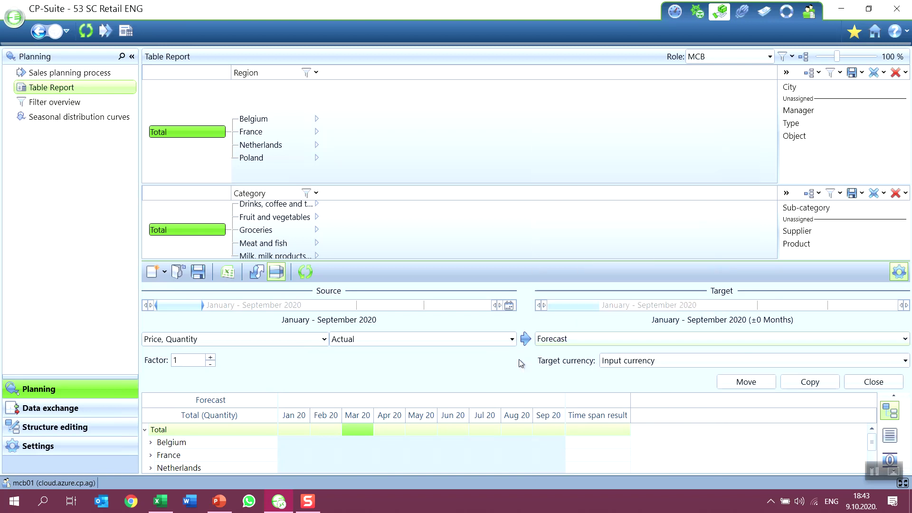
pyautogui.click(833, 385)
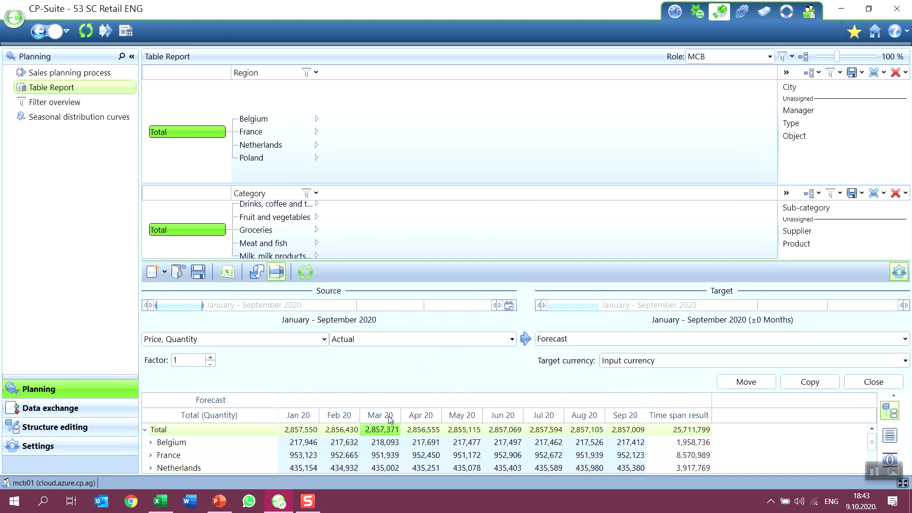
# Close the copy settings and set the report's time span to October–December 2020
pyautogui.click(275, 273)
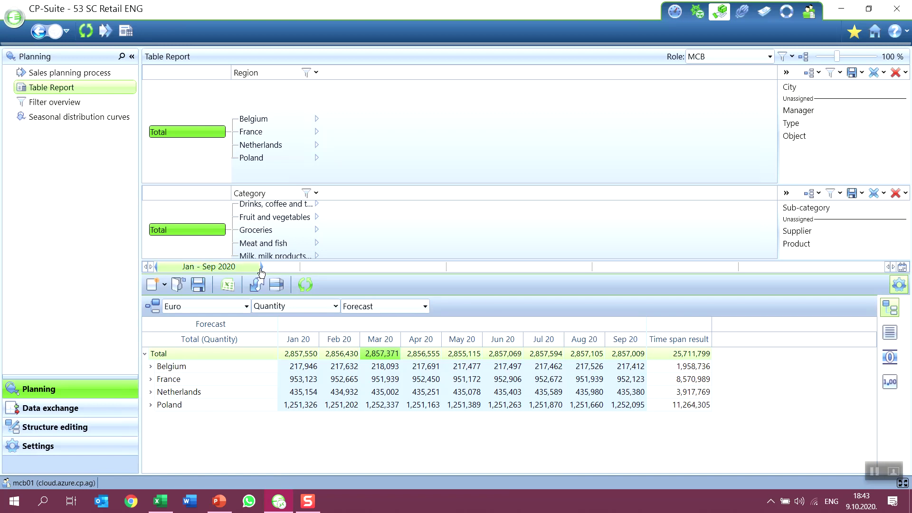
pyautogui.moveTo(261, 266); pyautogui.dragTo(299, 263)
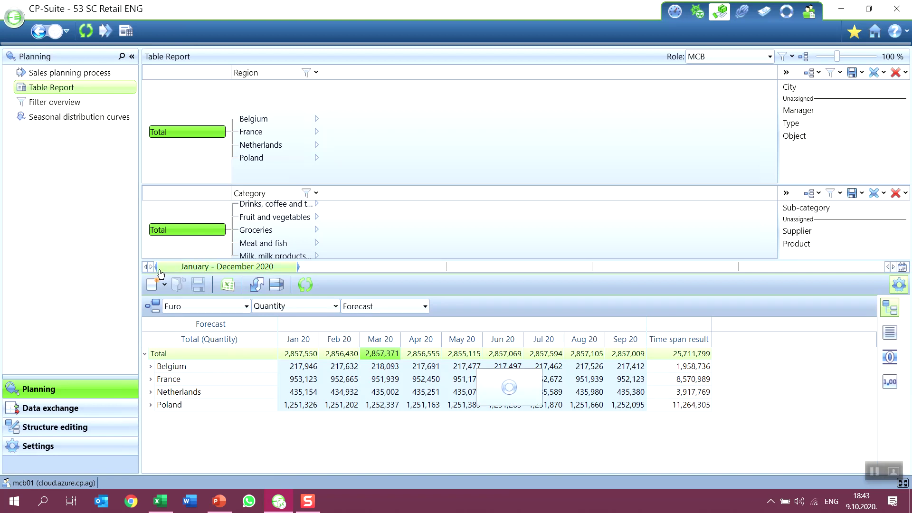
pyautogui.moveTo(157, 266); pyautogui.dragTo(263, 258)
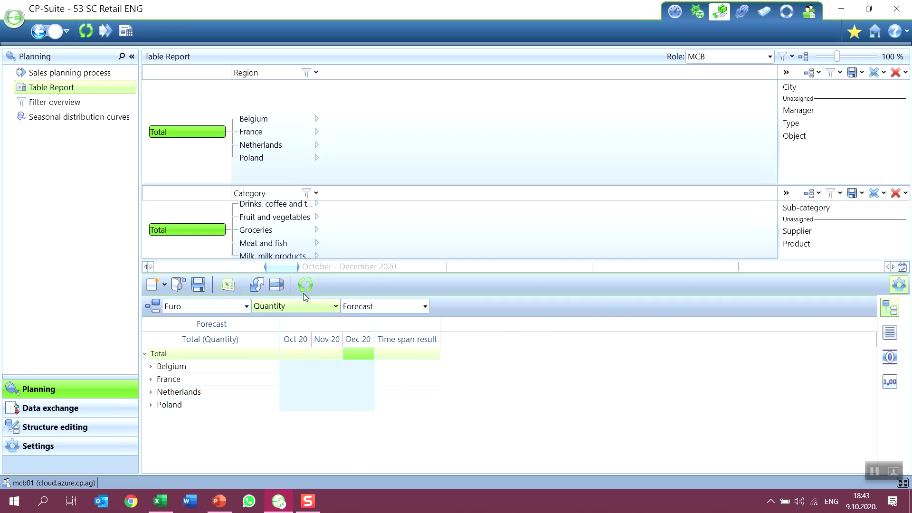
# Copy the Budget price and quantity for October–December 2020 into the Forecast for the same months, and show January–December 2020
pyautogui.click(277, 285)
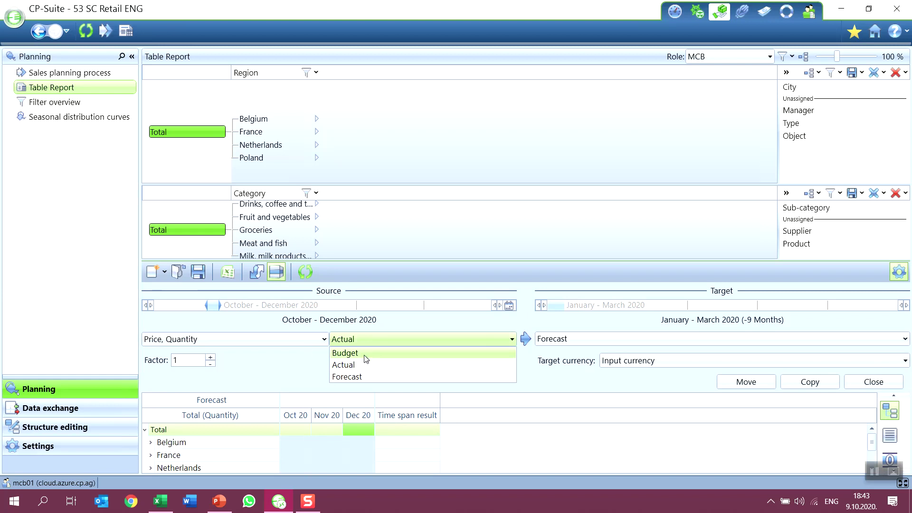
pyautogui.click(364, 353)
pyautogui.moveTo(563, 306); pyautogui.dragTo(607, 313)
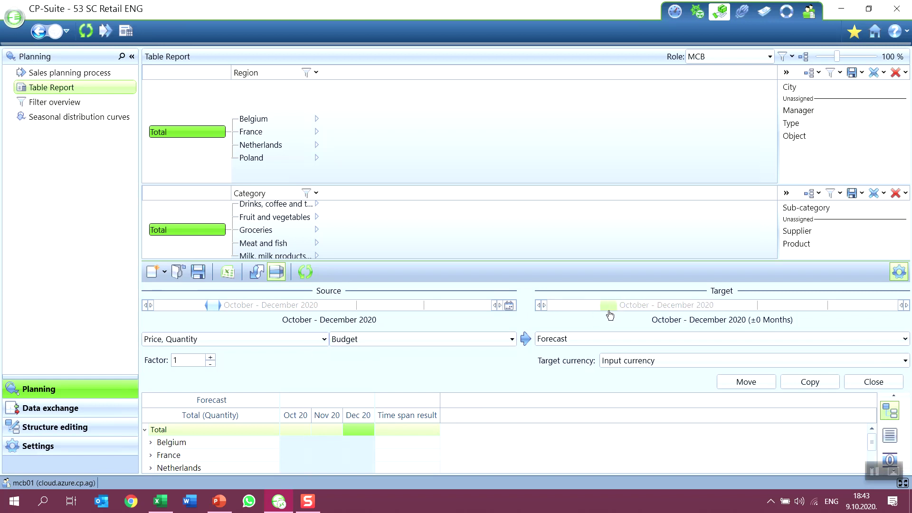
pyautogui.click(806, 386)
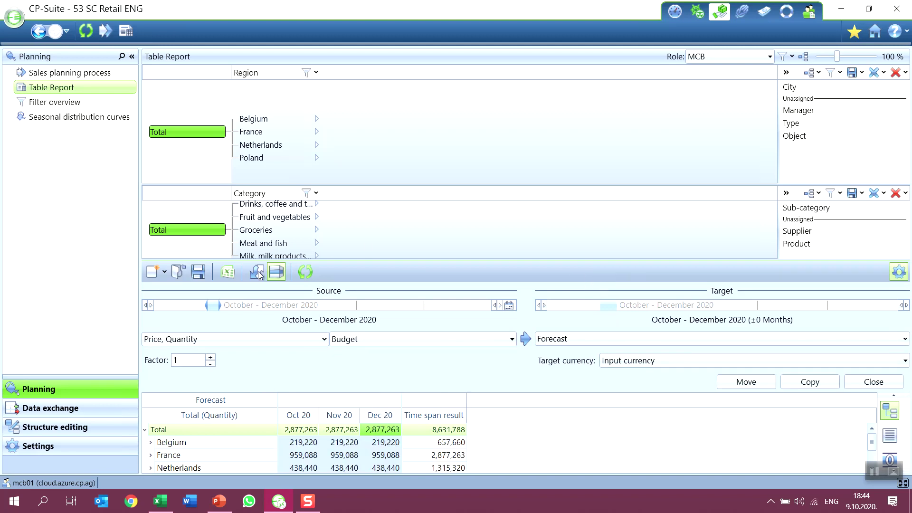
pyautogui.click(276, 272)
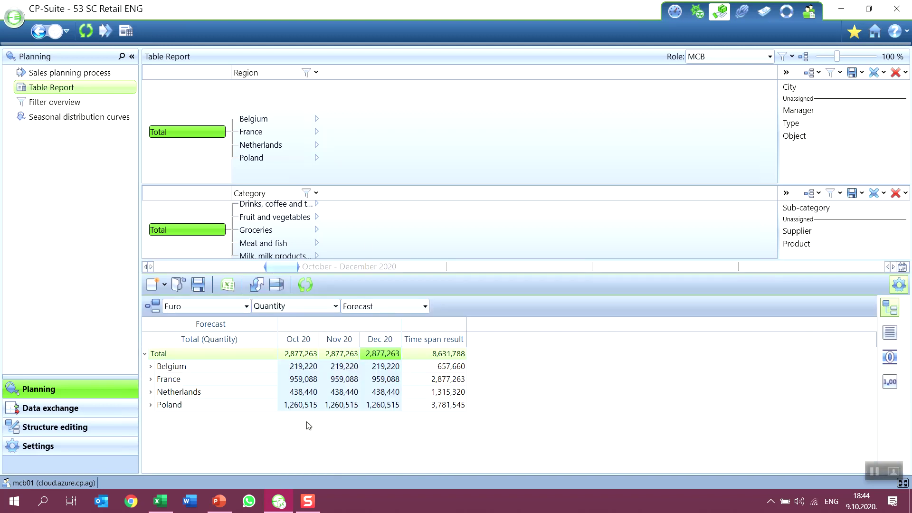
pyautogui.moveTo(264, 267); pyautogui.dragTo(157, 266)
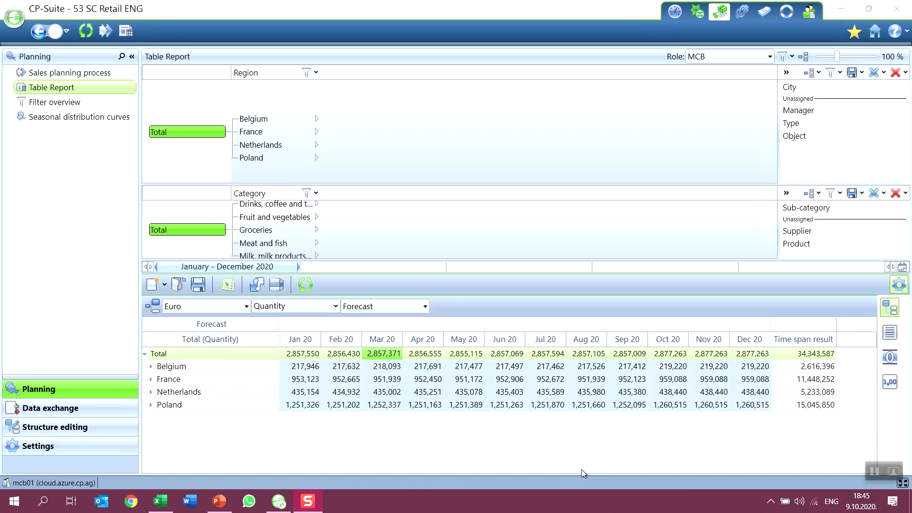
# Set up a copy of only the Forecast Quantity from January–December 2020, with January–December 2021 as the target period
pyautogui.click(276, 284)
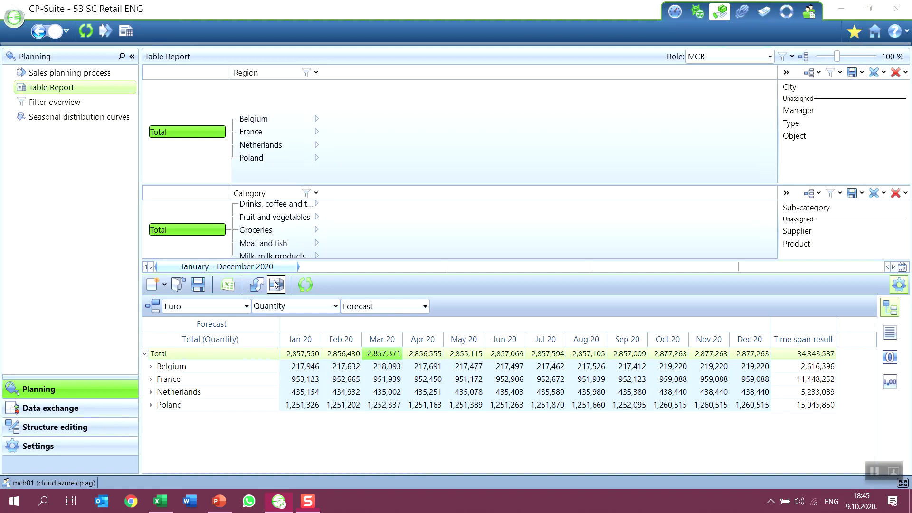
pyautogui.click(277, 285)
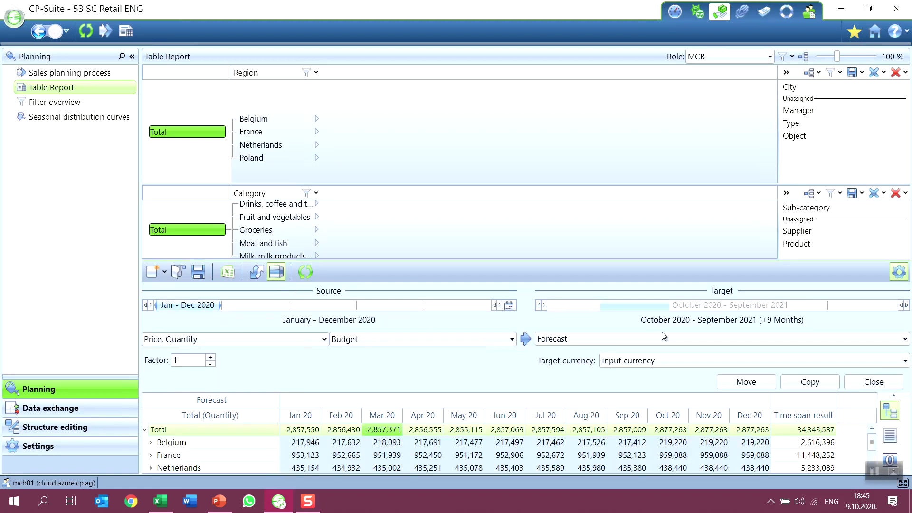
pyautogui.click(340, 340)
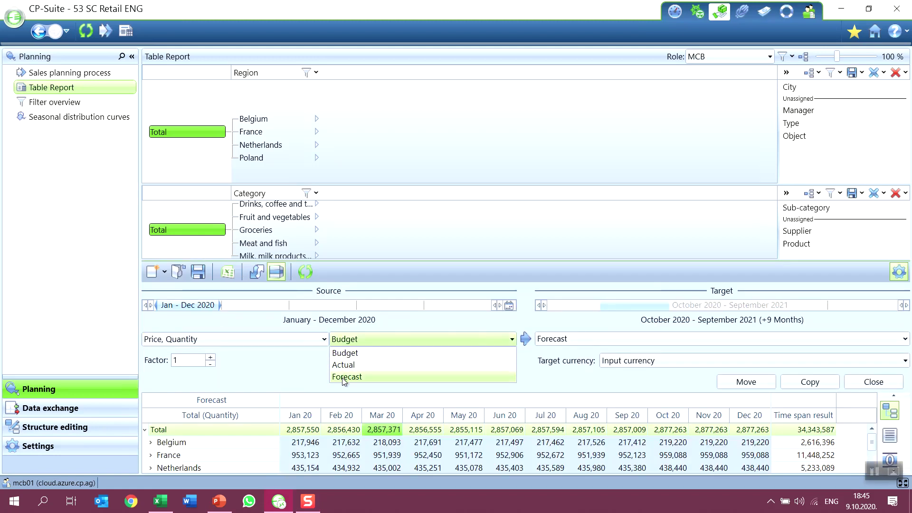
pyautogui.click(345, 378)
pyautogui.click(295, 340)
pyautogui.click(162, 158)
pyautogui.click(372, 364)
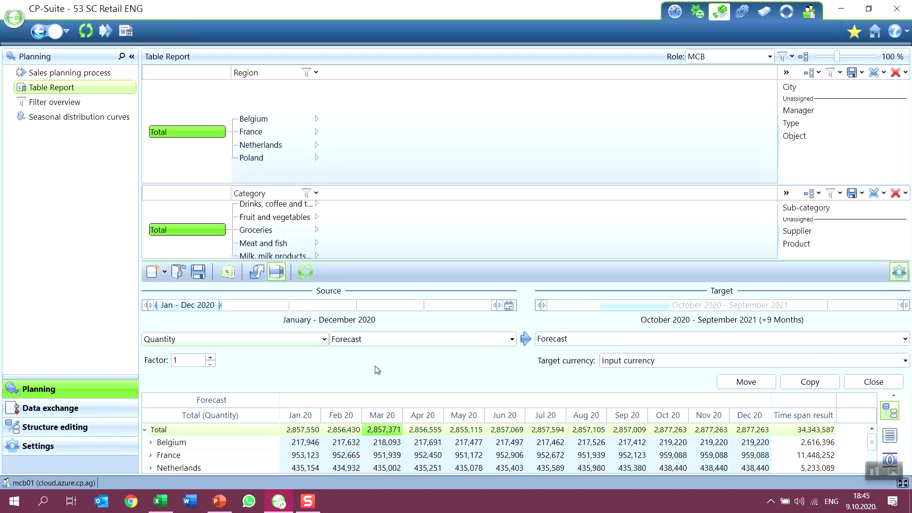
pyautogui.moveTo(665, 309)
pyautogui.mouseDown()
pyautogui.moveTo(700, 308)
pyautogui.moveTo(666, 304)
pyautogui.mouseUp()
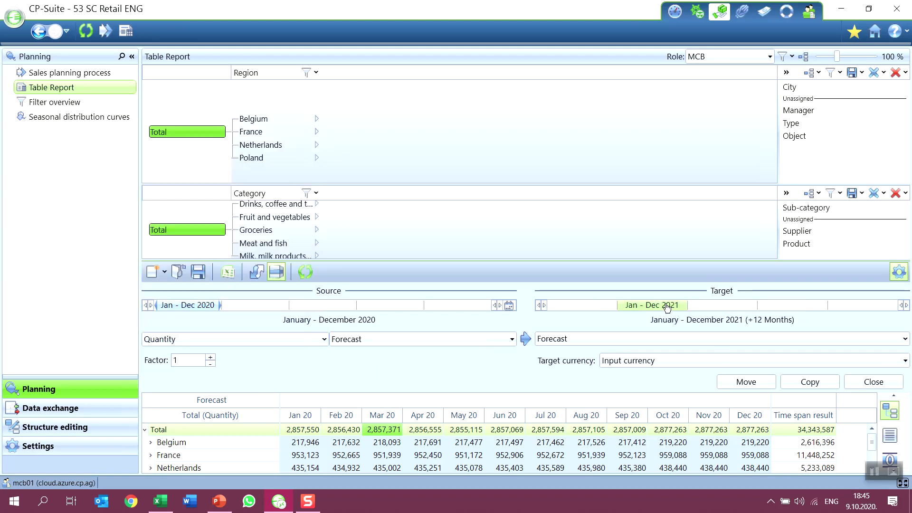
# Choose Budget as the only target data stream, set the factor to 1.10, and run the copy
pyautogui.click(652, 340)
pyautogui.click(544, 145)
pyautogui.click(545, 172)
pyautogui.click(524, 364)
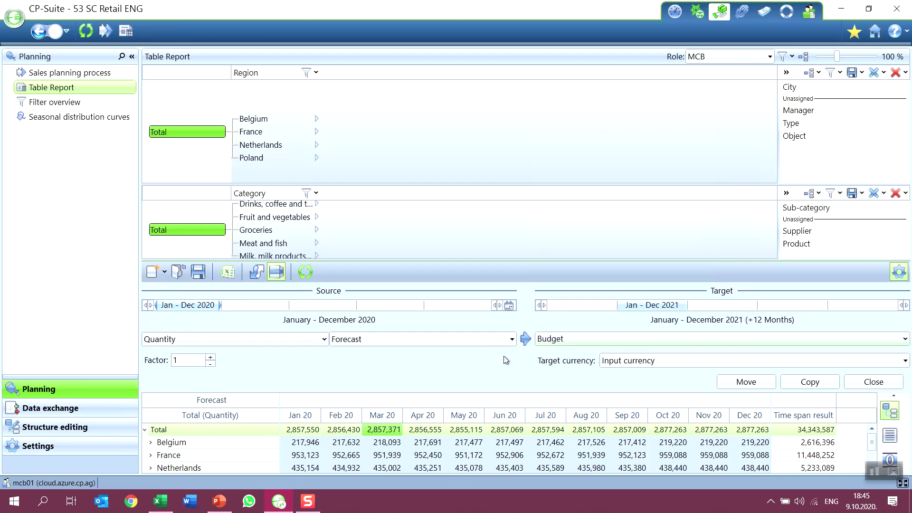
pyautogui.click(186, 360)
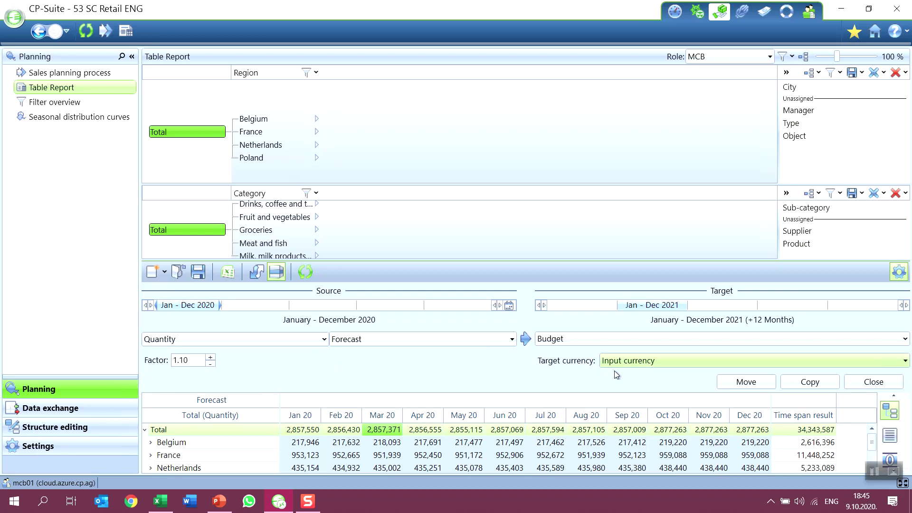
pyautogui.click(810, 382)
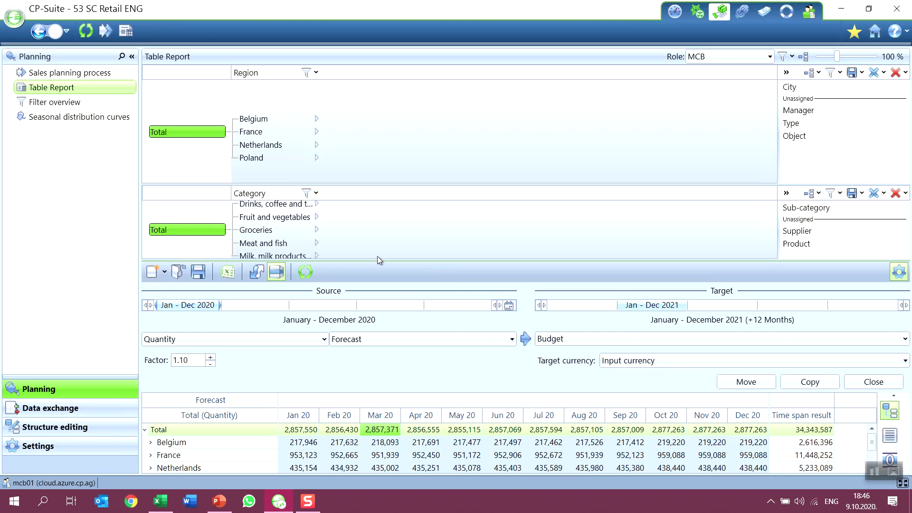
# Close the copy settings and show the Budget data stream for January–December 2021 in the report
pyautogui.click(285, 271)
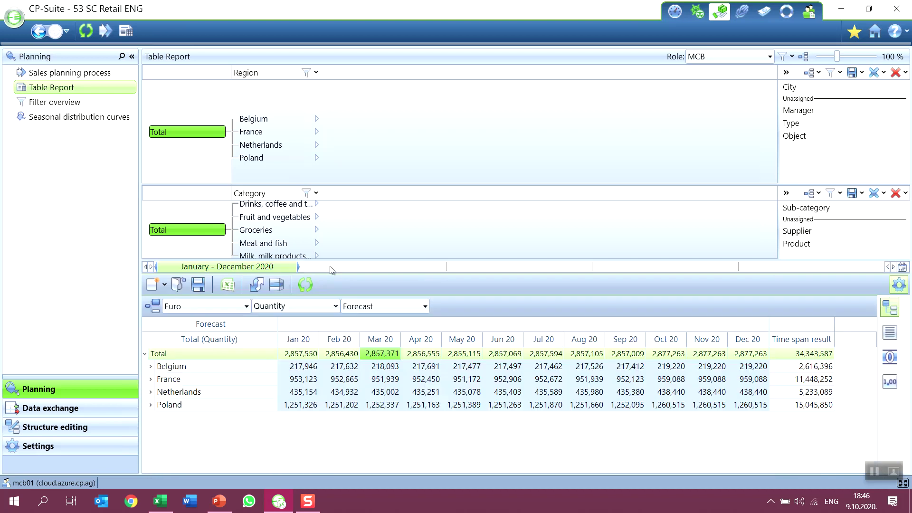
pyautogui.click(372, 306)
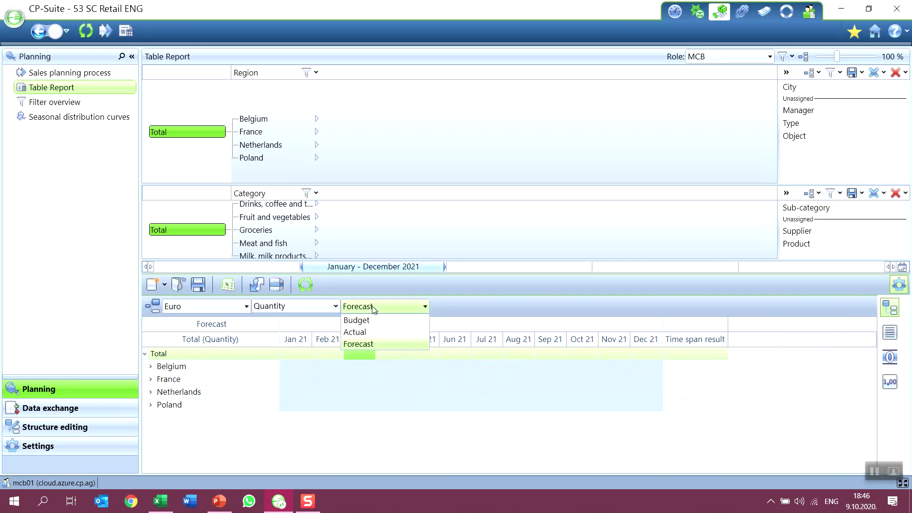
pyautogui.click(374, 319)
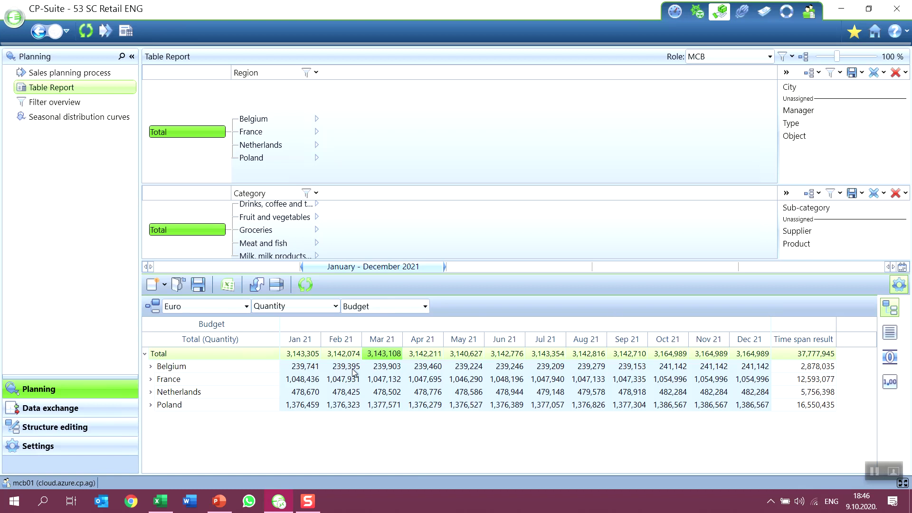
# Set up a copy of only the Forecast Price from January–December 2020 into the Budget for January–December 2021
pyautogui.click(275, 286)
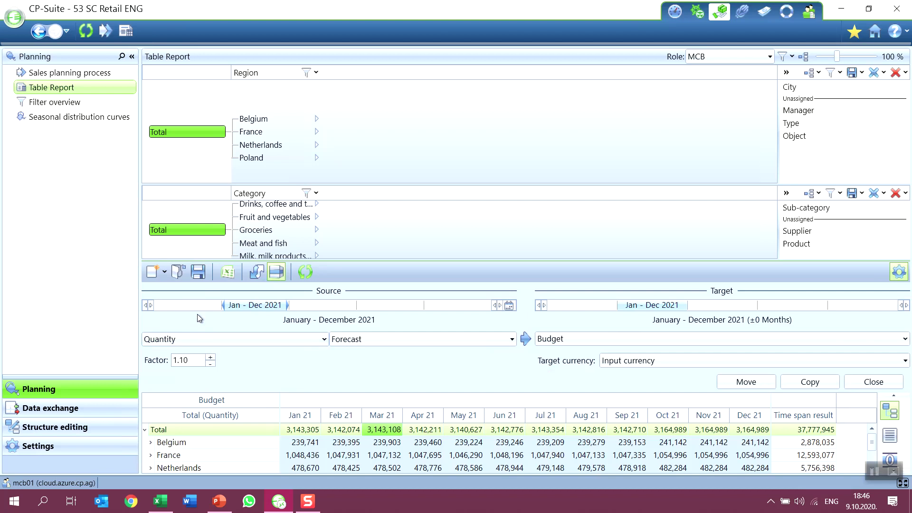
pyautogui.click(189, 307)
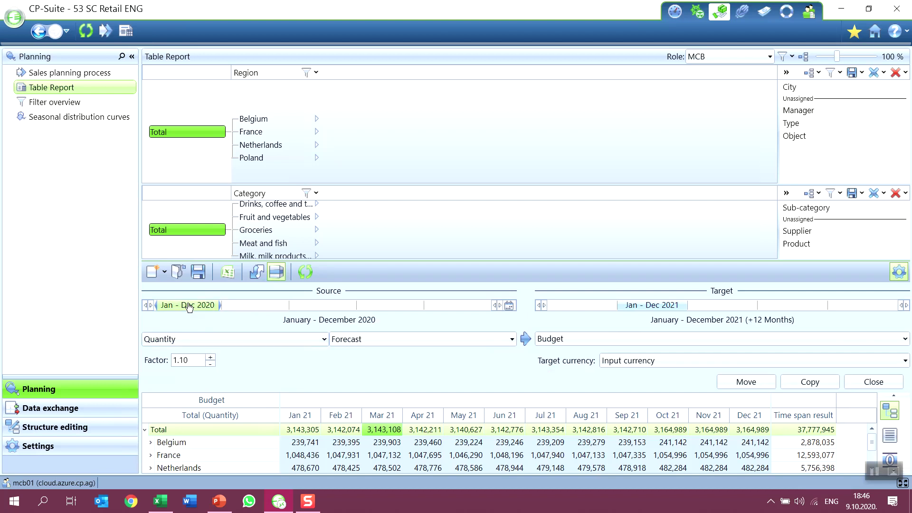
pyautogui.click(286, 338)
pyautogui.click(149, 159)
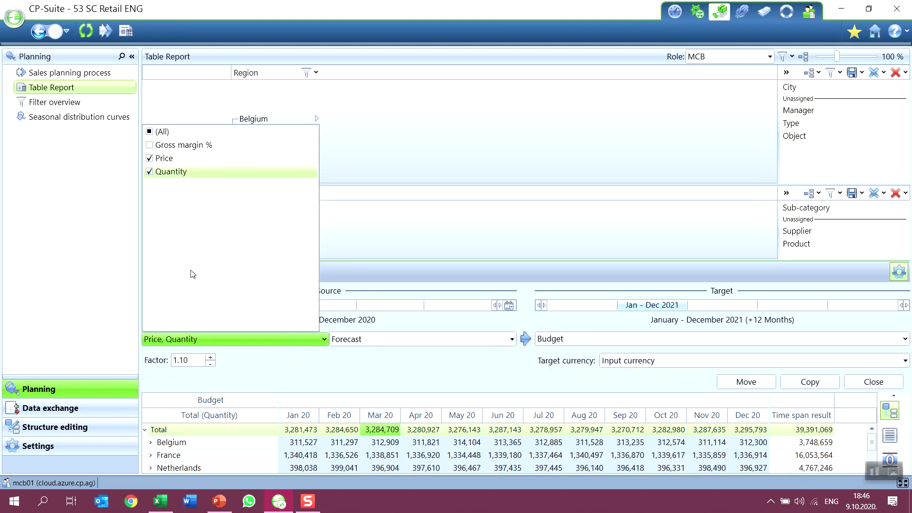
pyautogui.click(150, 173)
# Set the copy factor to 1, run the copy, and return the report to January–December 2021
pyautogui.click(221, 365)
pyautogui.click(196, 360)
pyautogui.press('BackSpace')
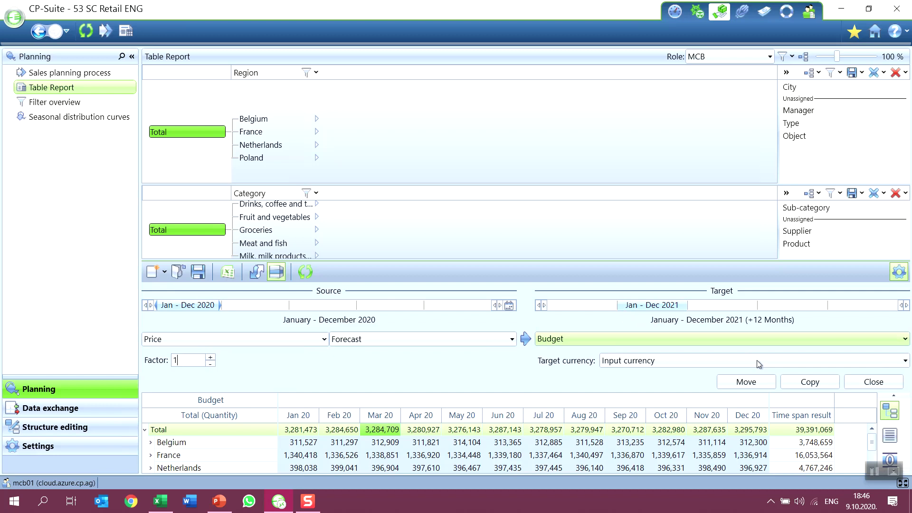
pyautogui.click(809, 383)
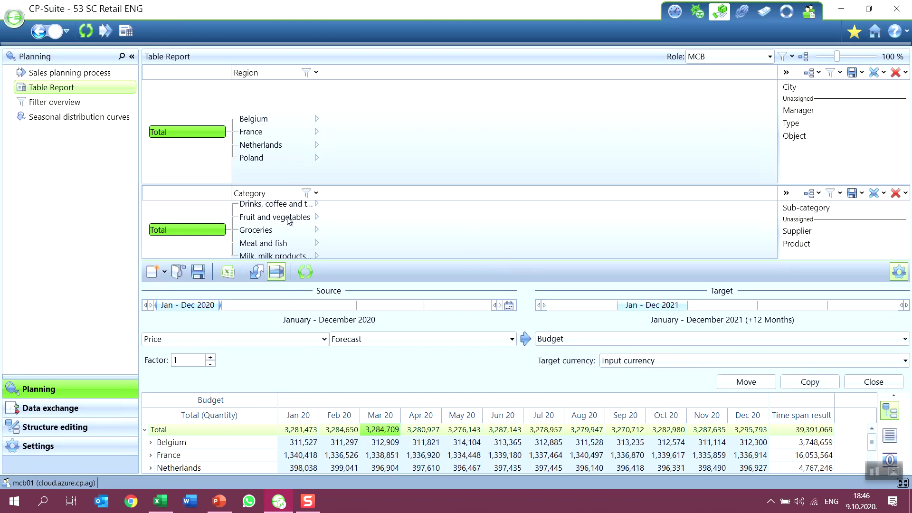
pyautogui.click(273, 274)
pyautogui.click(342, 267)
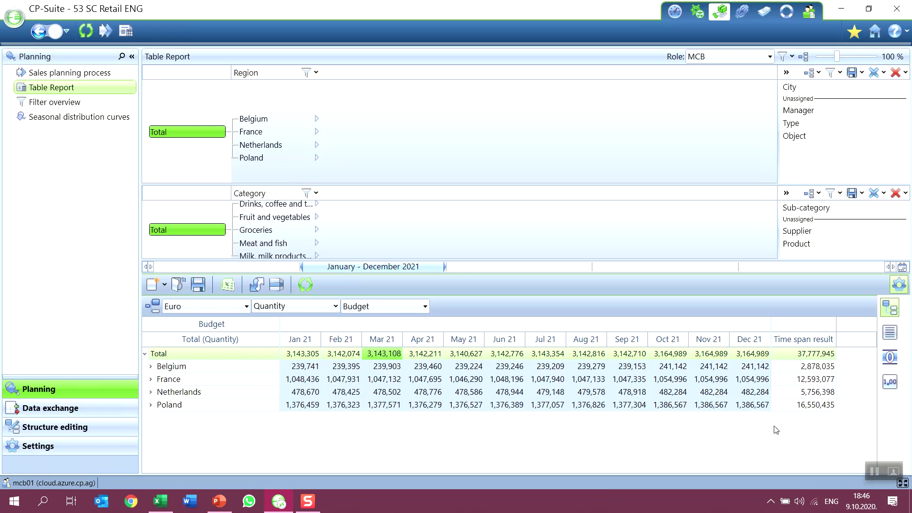
pyautogui.click(875, 469)
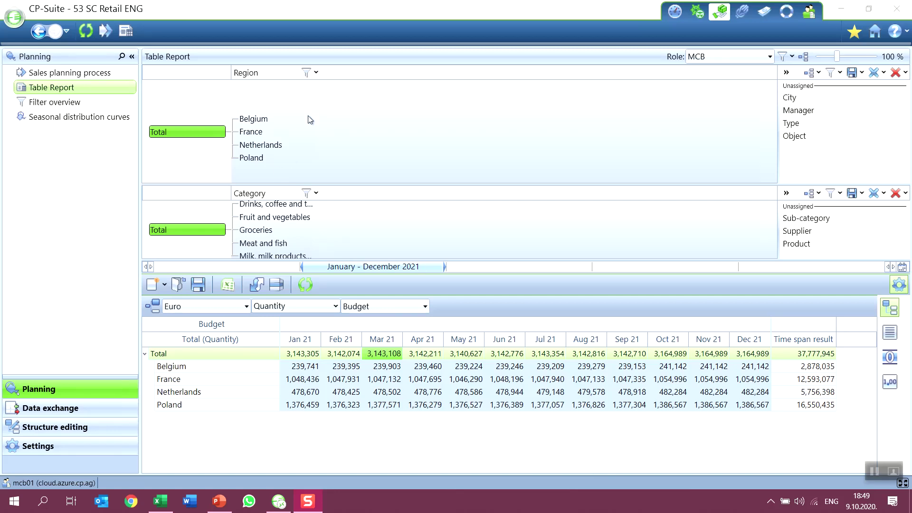
# Add the Manager level after Region, select Belgium, and refresh the report to show its managers
pyautogui.click(792, 111)
pyautogui.moveTo(644, 118); pyautogui.dragTo(517, 110)
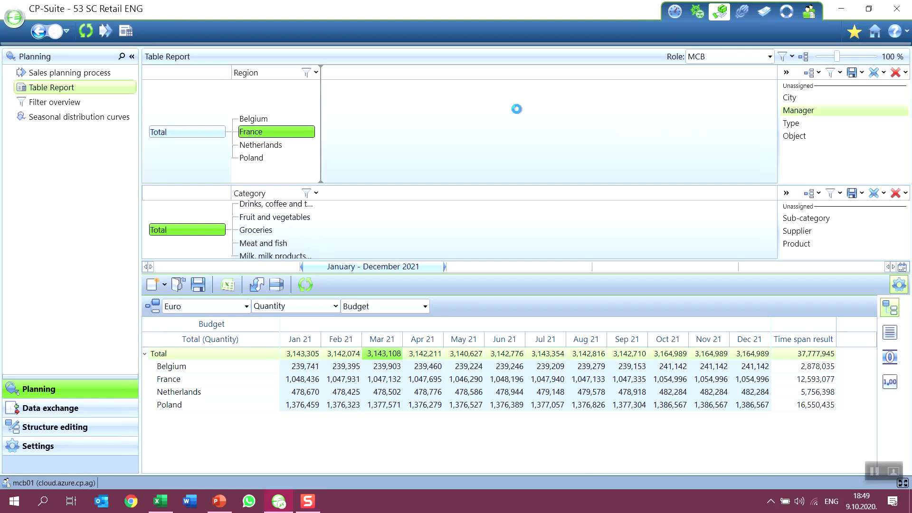
pyautogui.click(284, 145)
pyautogui.click(278, 106)
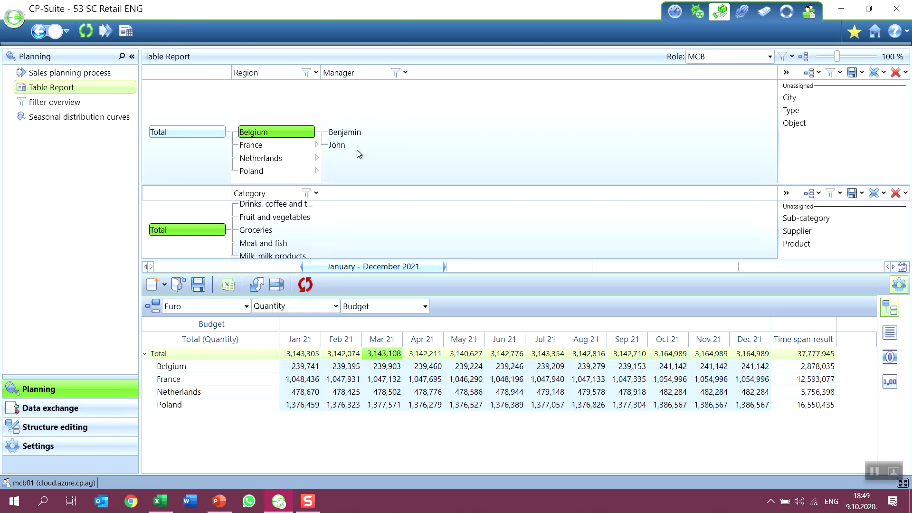
pyautogui.click(311, 284)
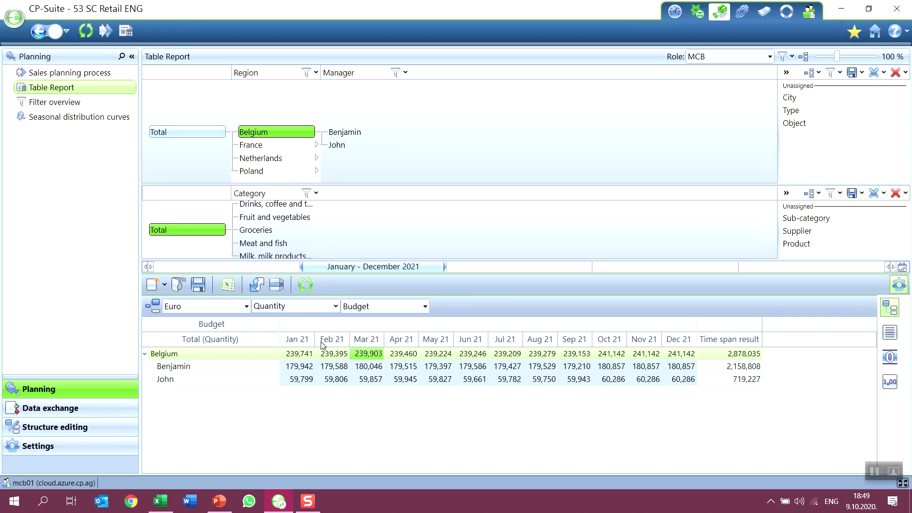
# Switch the report rows to the product categories for Belgium and review their January 2021 Budget quantities
pyautogui.press('ctrl')
pyautogui.press('ctrl')
pyautogui.press('ctrl')
pyautogui.press('ctrl')
pyautogui.click(199, 290)
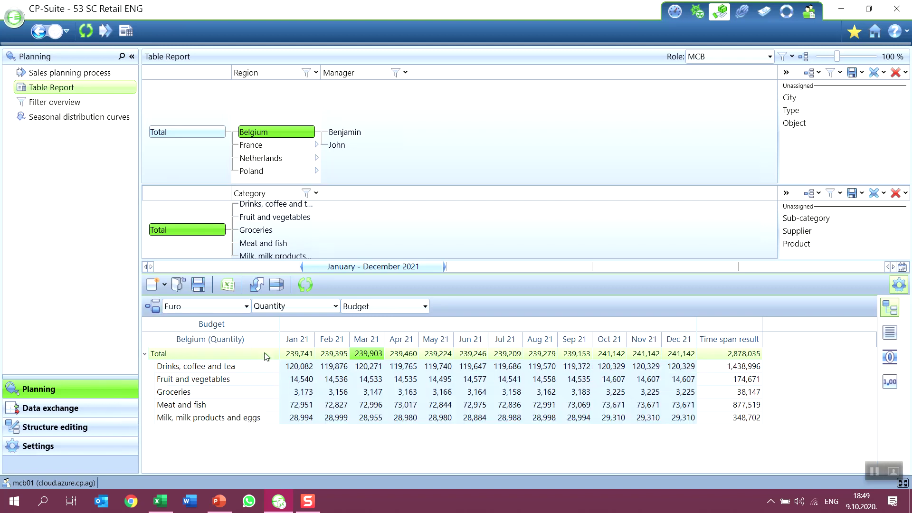
pyautogui.click(296, 352)
pyautogui.click(298, 372)
pyautogui.click(299, 407)
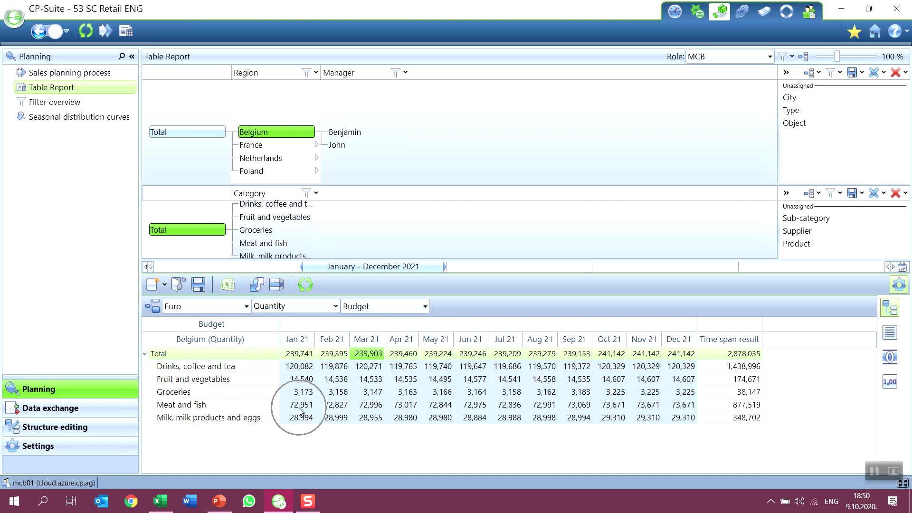
# Narrow the report to the first manager listed under Belgium and refresh it
pyautogui.click(351, 133)
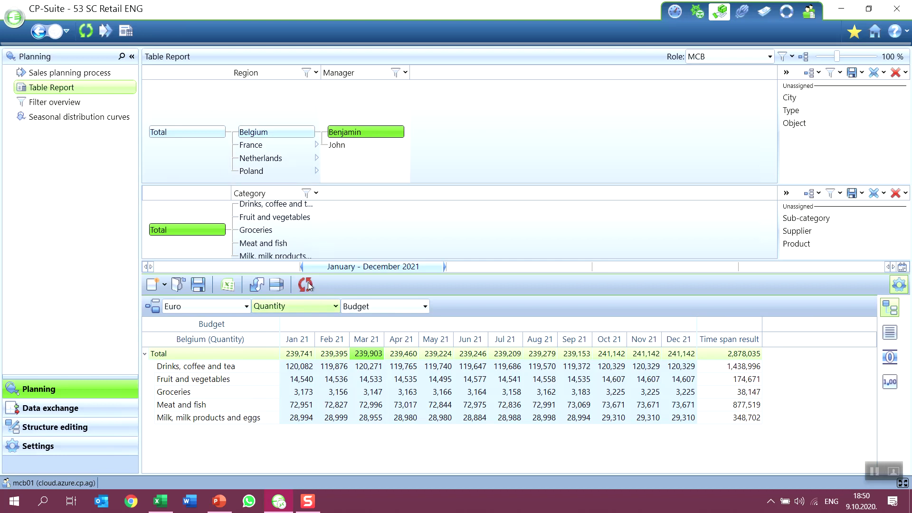
pyautogui.click(306, 285)
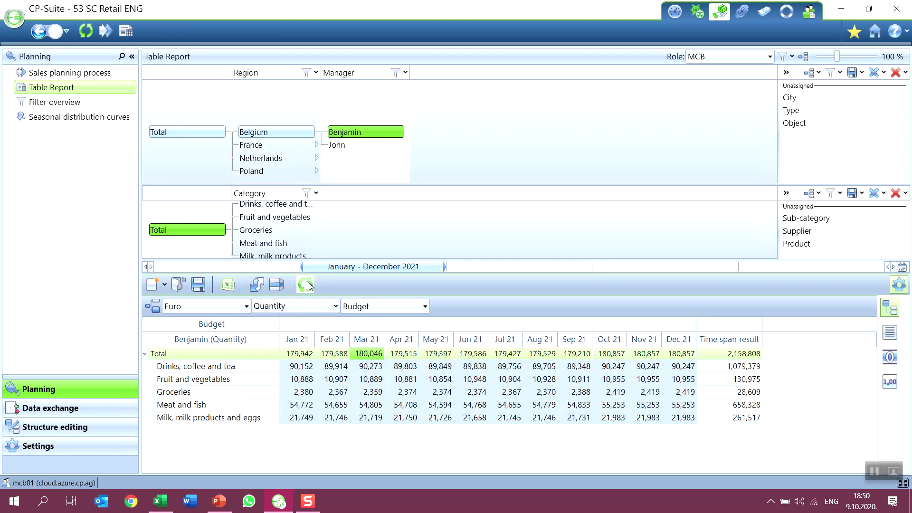
pyautogui.click(348, 132)
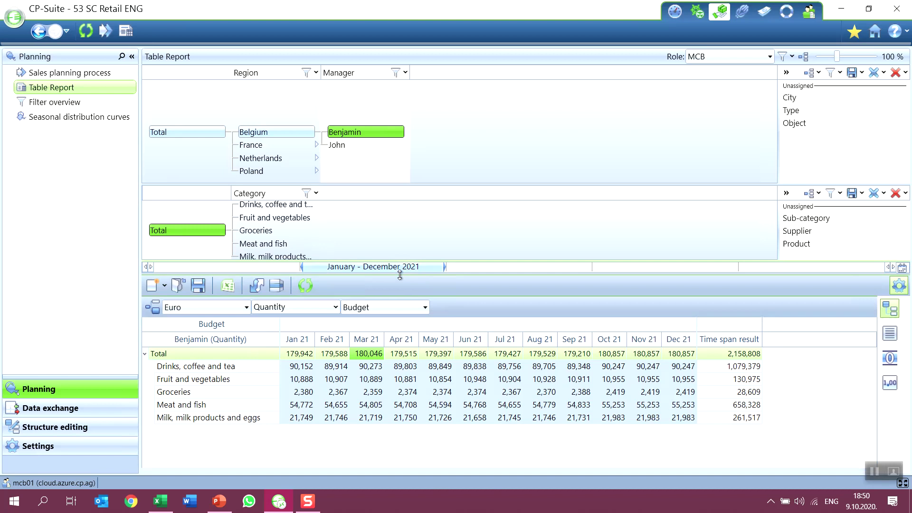
# Enlarge the product structure area and add the Sub-category and Supplier levels after Category
pyautogui.moveTo(401, 269); pyautogui.dragTo(400, 285)
pyautogui.moveTo(784, 218); pyautogui.dragTo(681, 244)
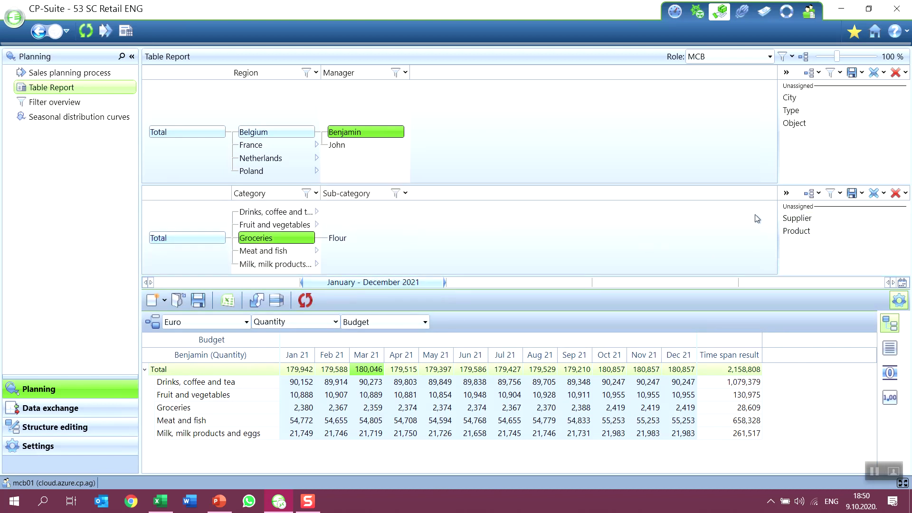
pyautogui.moveTo(793, 220); pyautogui.dragTo(688, 211)
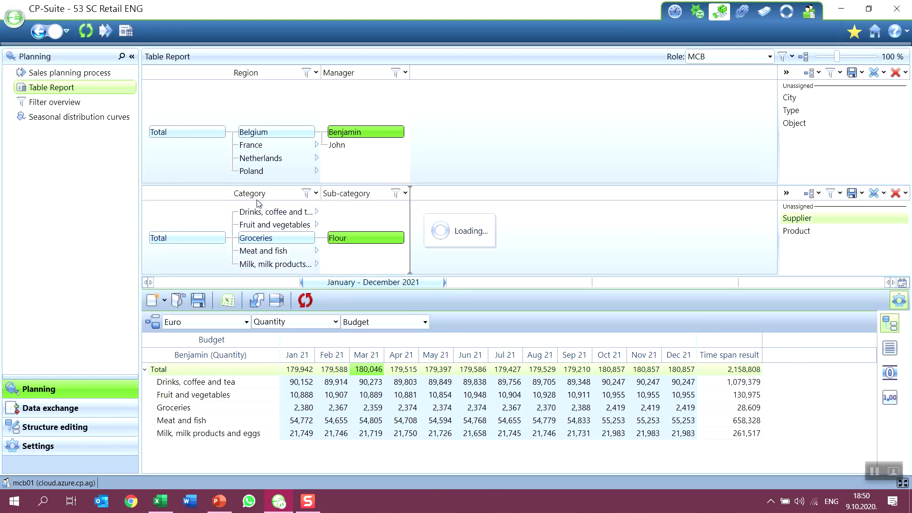
# Select Cooked meat within Meat and fish and refresh the report to show its suppliers
pyautogui.click(286, 251)
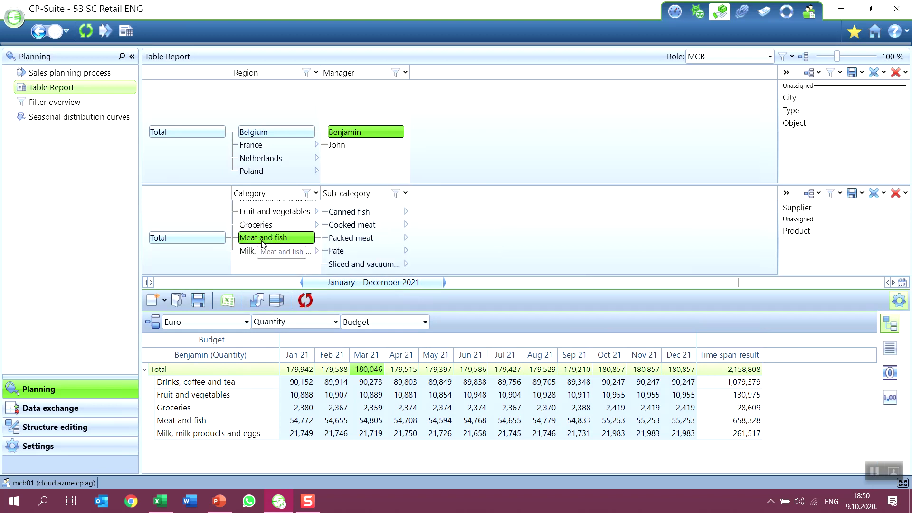
pyautogui.click(378, 225)
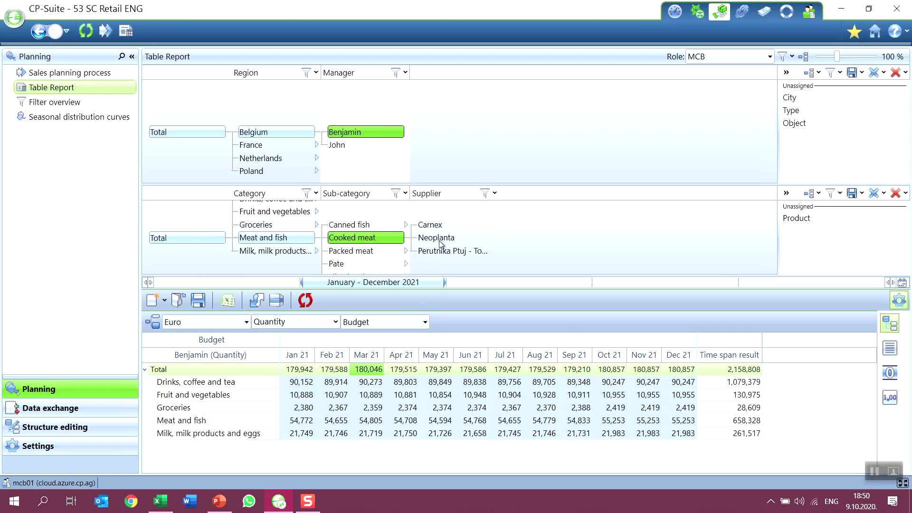
pyautogui.click(306, 301)
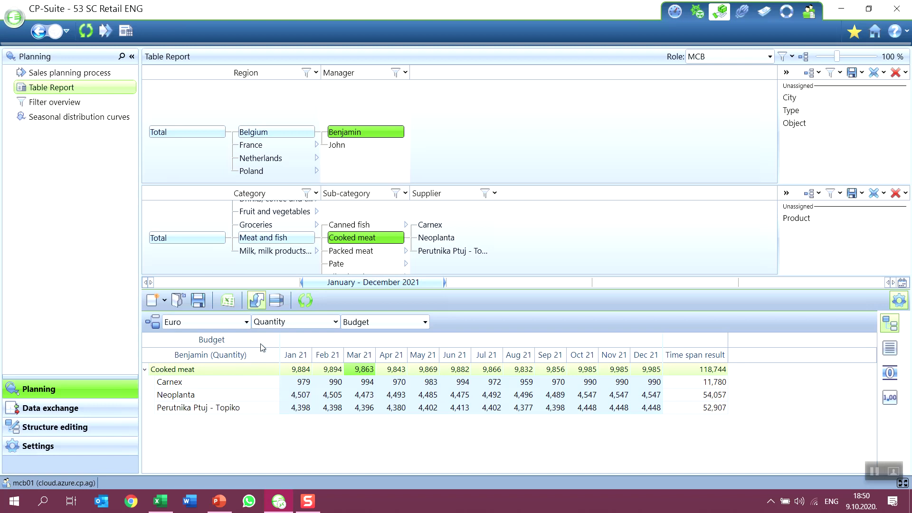
# Display the distribution settings and set the hierarchic distribution to Spread across the structure according to existing distribution
pyautogui.click(256, 302)
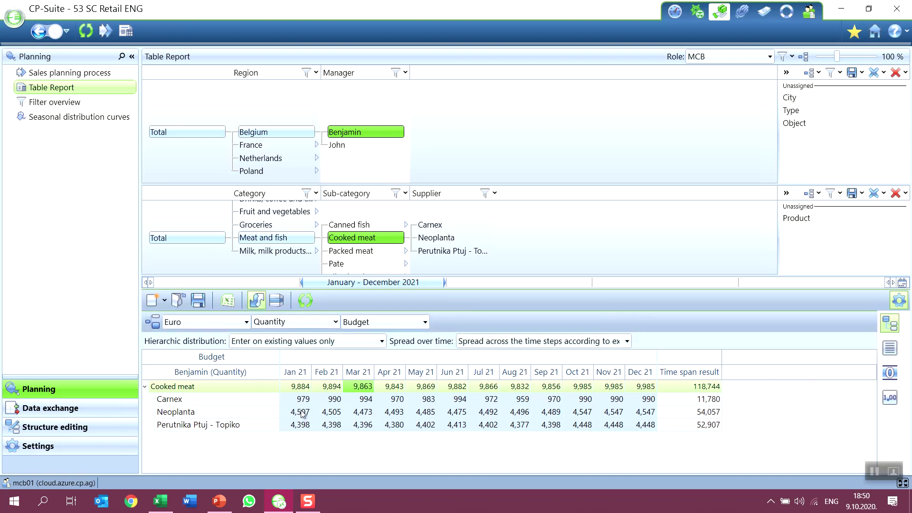
pyautogui.click(214, 402)
pyautogui.click(302, 401)
pyautogui.click(302, 399)
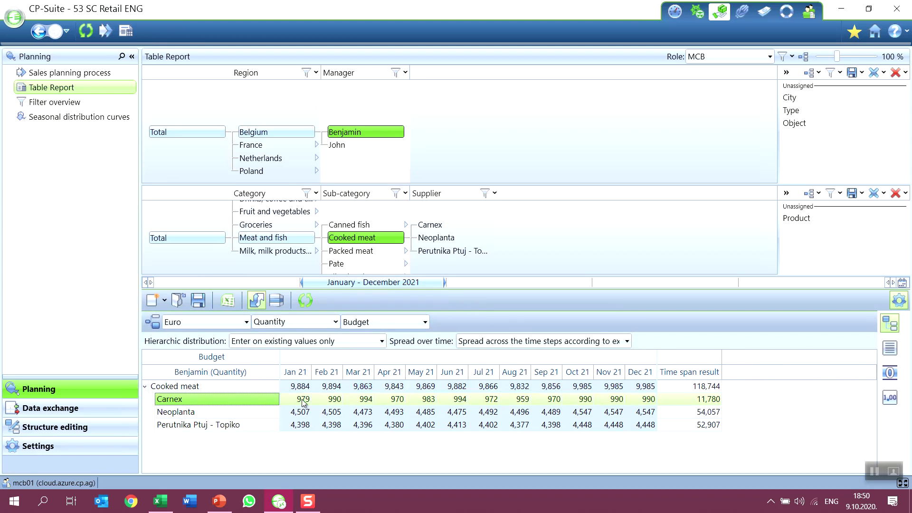
pyautogui.click(231, 404)
pyautogui.click(300, 344)
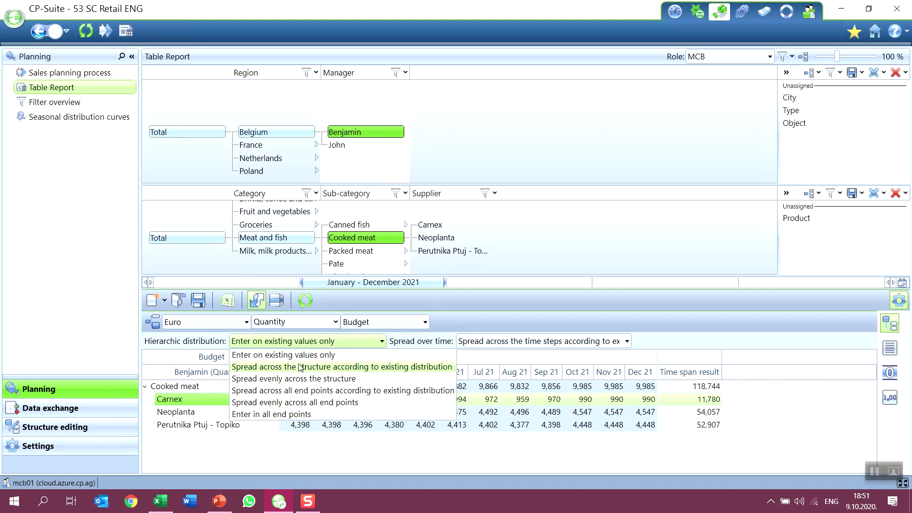
pyautogui.click(300, 367)
# Set Carnex's January 2021 Budget quantity to 1,000
pyautogui.click(295, 399)
pyautogui.write('10')
pyautogui.press('Tab')
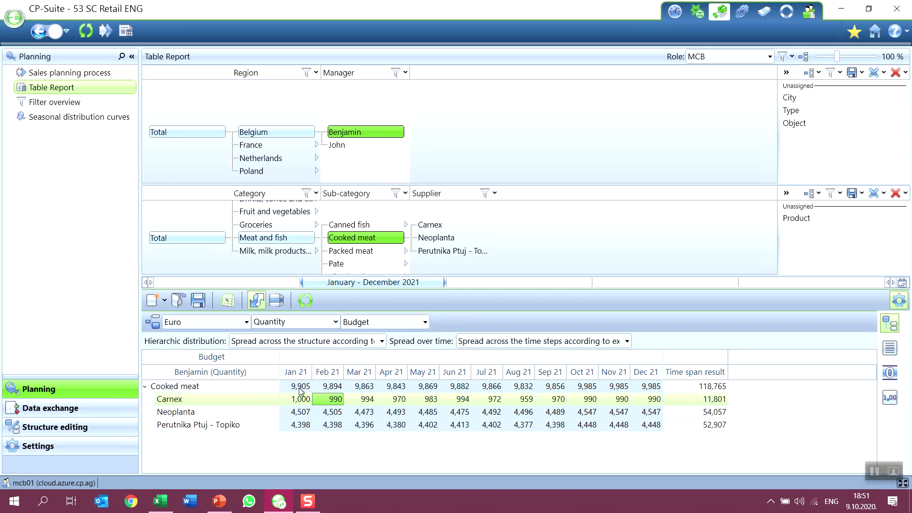
# Set the January 2021 Budget quantity of the Cooked meat sub-category to 10,000
pyautogui.doubleClick(299, 387)
pyautogui.write('10')
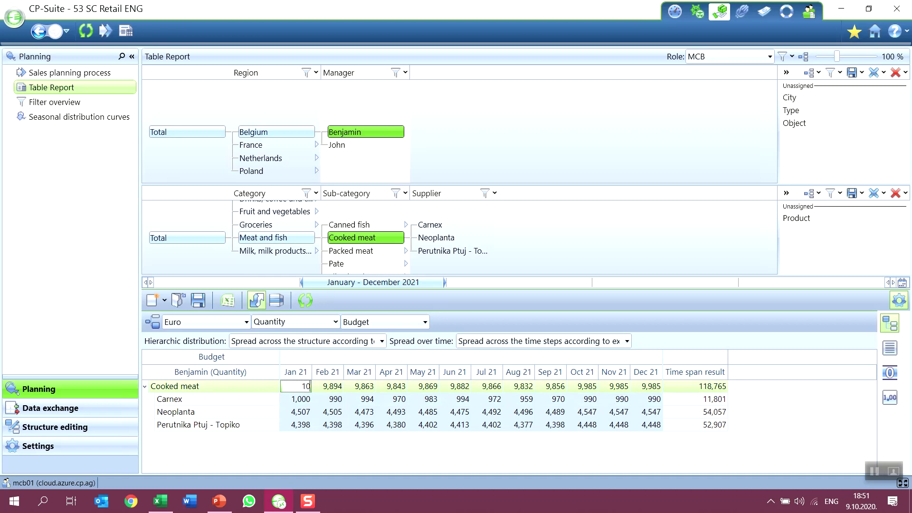
pyautogui.write(',000')
pyautogui.press('Tab')
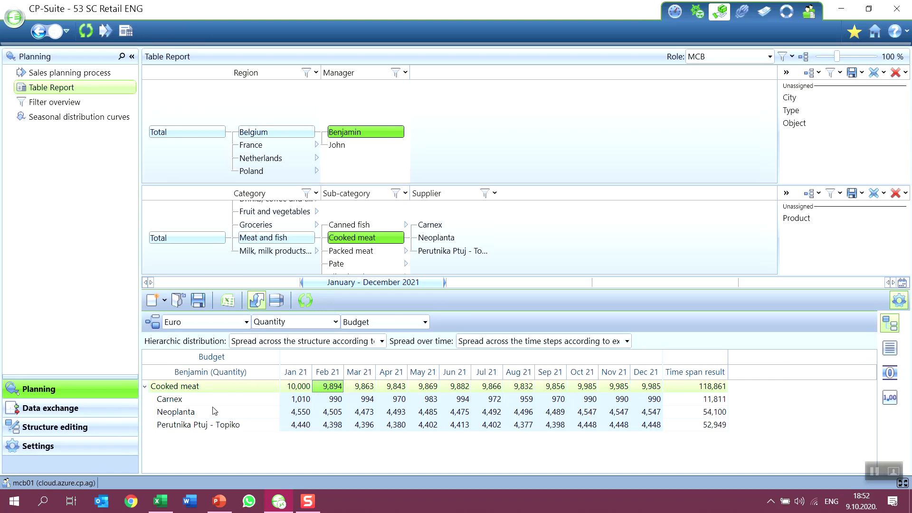
# Set Cooked meat's time span result for 2021 to 150,000 using the K abbreviation
pyautogui.doubleClick(715, 387)
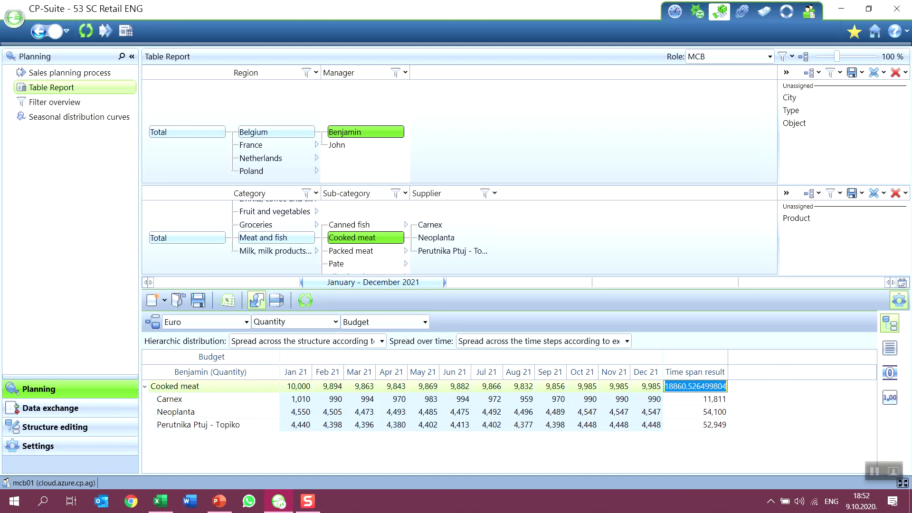
pyautogui.write('150K')
pyautogui.press('Return')
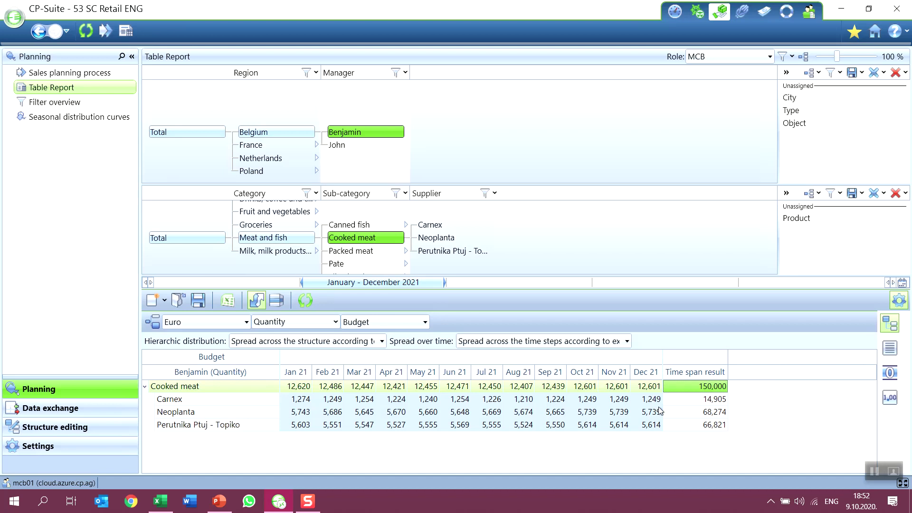
# Add the Product level after Supplier and show Neoplanta's products in the report
pyautogui.moveTo(801, 219); pyautogui.dragTo(740, 216)
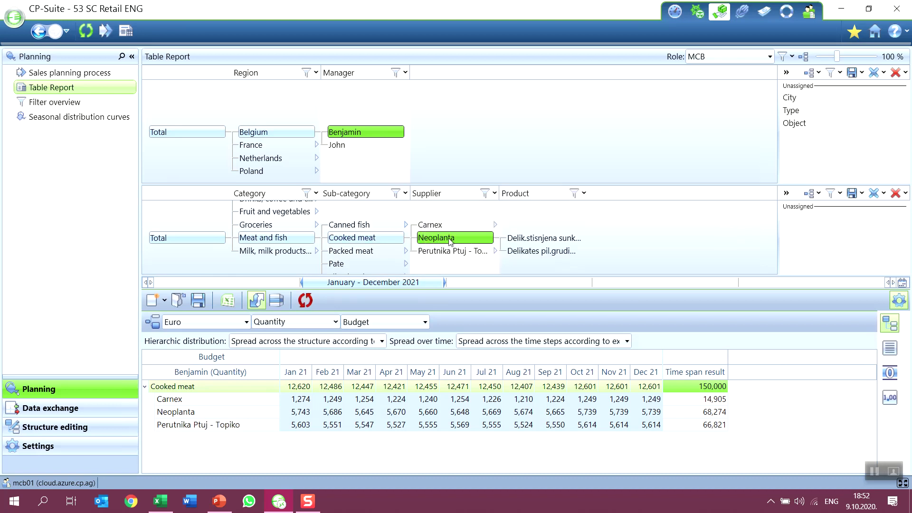
pyautogui.click(305, 300)
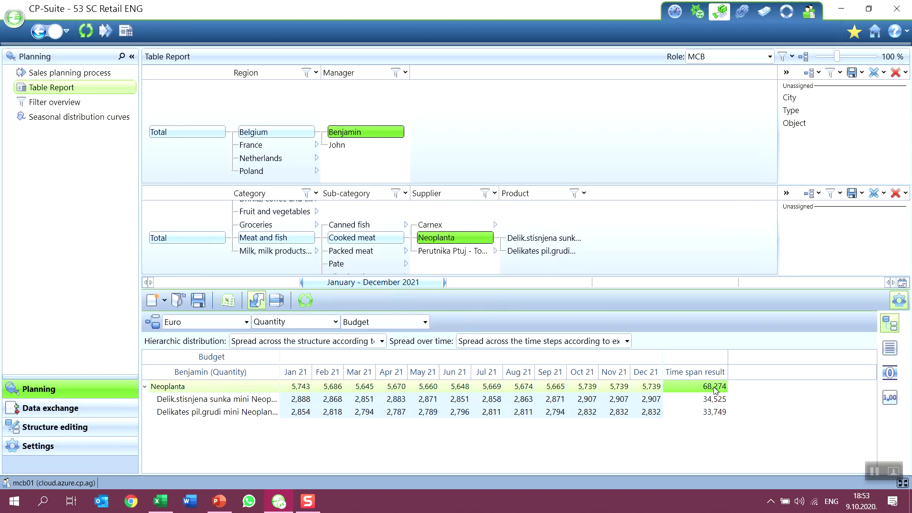
pyautogui.press('ctrl')
pyautogui.press('ctrl')
# Set Neoplanta's time span result for 2021 to 80,000
pyautogui.doubleClick(702, 387)
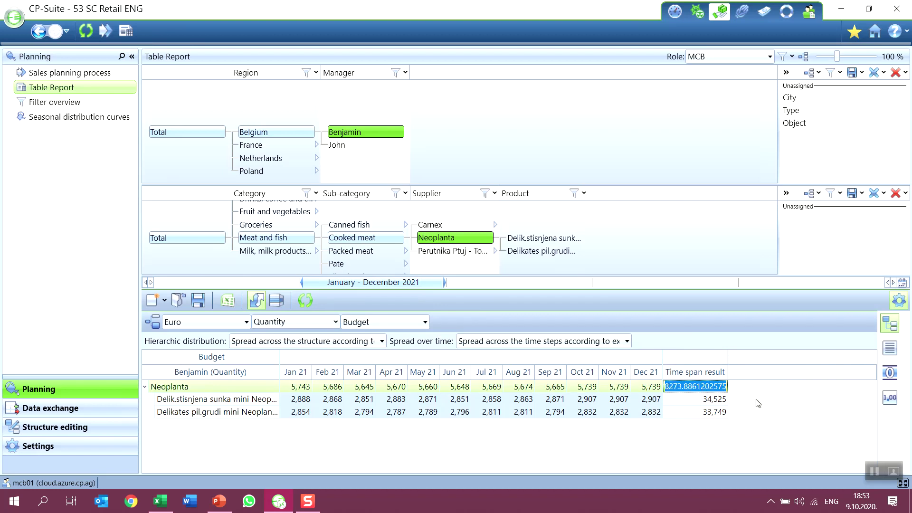
pyautogui.write('80,000')
pyautogui.press('Return')
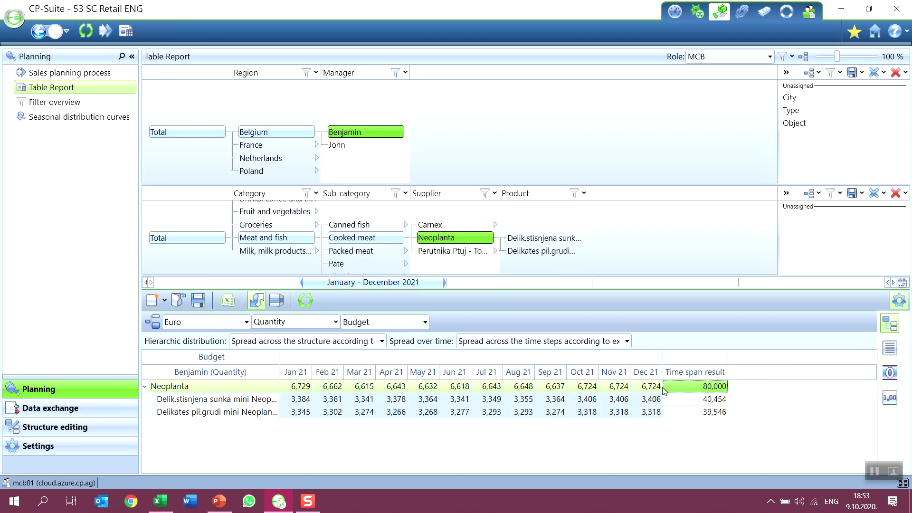
# Return the report to the Cooked meat level and check Neoplanta's time span result
pyautogui.click(388, 237)
pyautogui.click(305, 299)
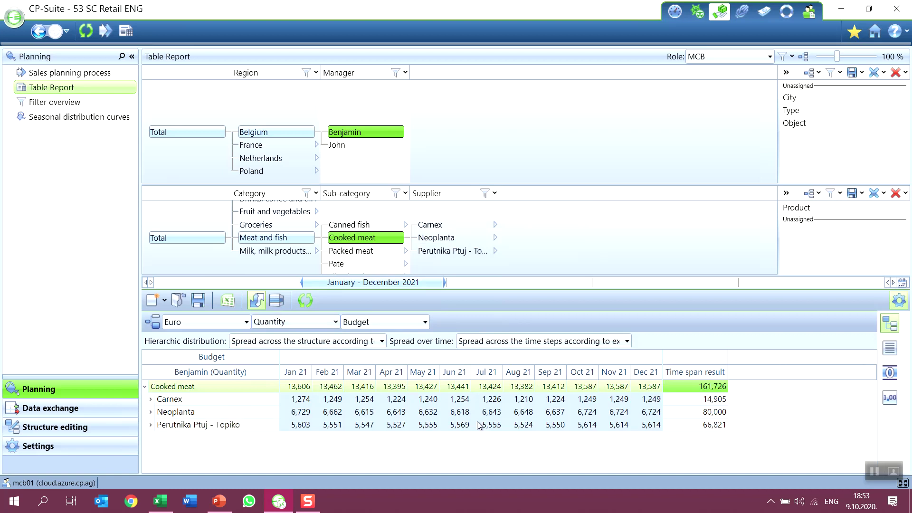
pyautogui.click(188, 412)
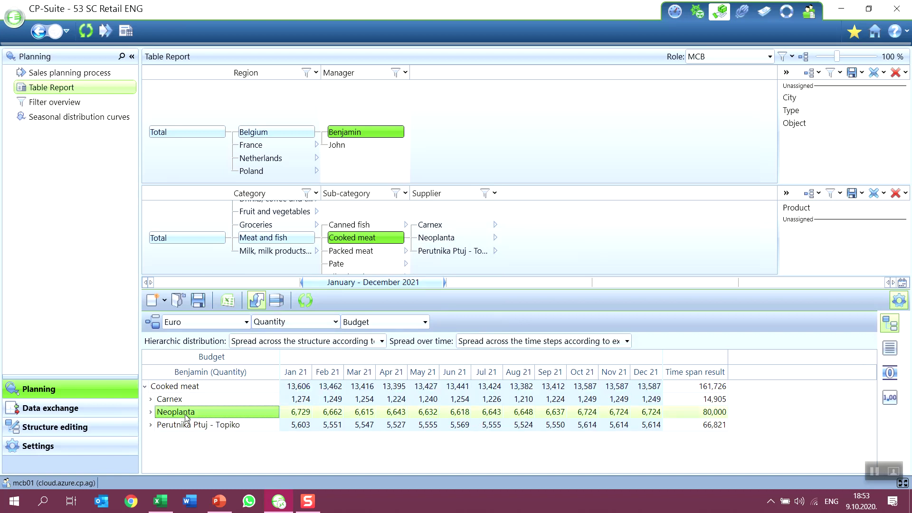
pyautogui.click(712, 418)
# Return the report to the Total of all categories and update the calculation
pyautogui.click(879, 466)
pyautogui.click(196, 237)
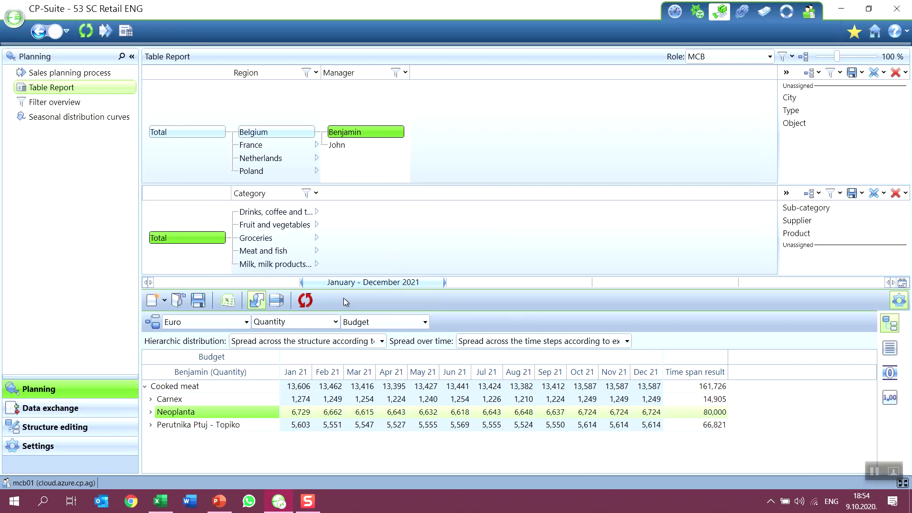
pyautogui.click(307, 300)
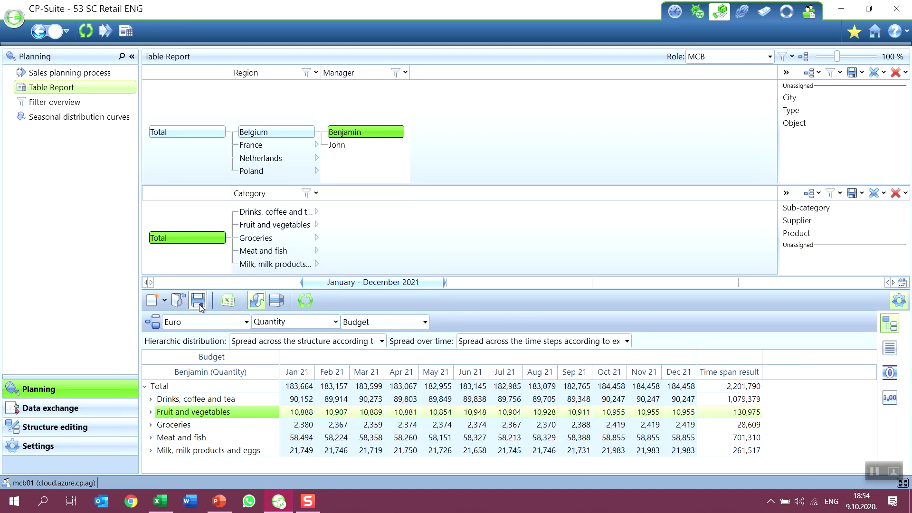
# Save the table as public, naming it with the manager's first name followed by "- Planning table", and close the content organiser
pyautogui.click(198, 300)
pyautogui.click(514, 343)
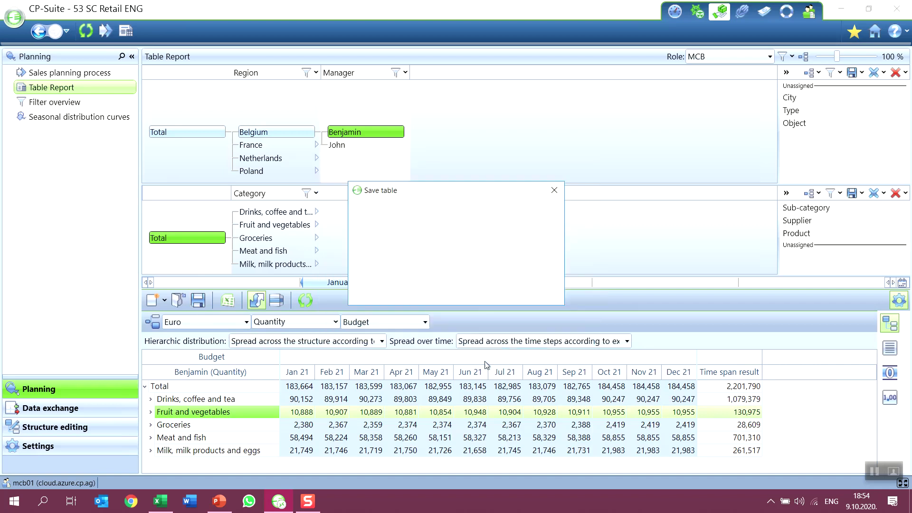
pyautogui.write('bENJAMIN')
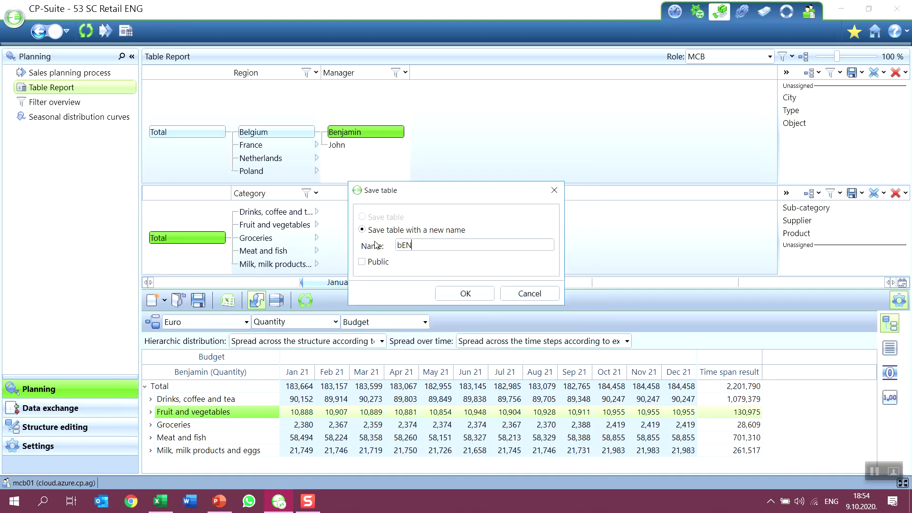
pyautogui.press('BackSpace')
pyautogui.press('BackSpace')
pyautogui.press('BackSpace')
pyautogui.press('BackSpace')
pyautogui.press('BackSpace')
pyautogui.press('BackSpace')
pyautogui.press('BackSpace')
pyautogui.press('BackSpace')
pyautogui.write('Benjamin - Planning table')
pyautogui.click(383, 265)
pyautogui.click(470, 294)
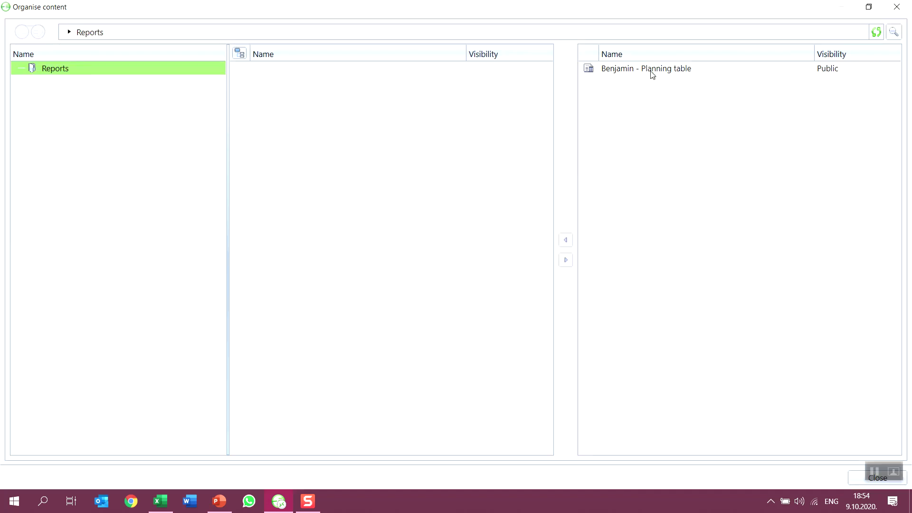
pyautogui.click(651, 72)
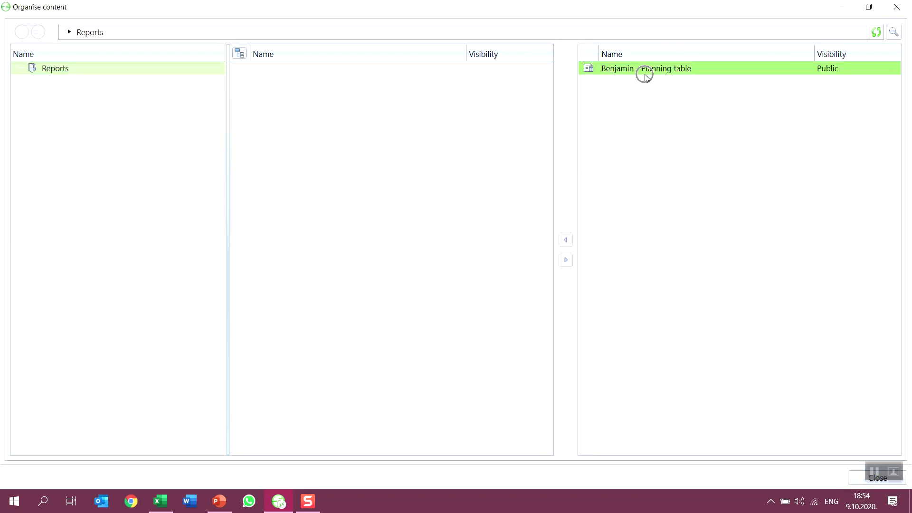
pyautogui.click(877, 477)
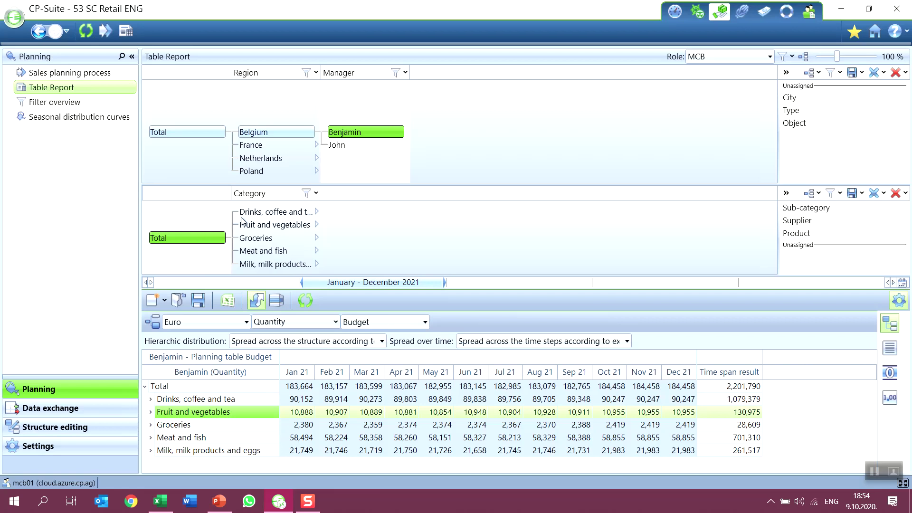
# Show Milk, milk products and eggs for the Total of all regions, with the rows broken down by region
pyautogui.click(275, 264)
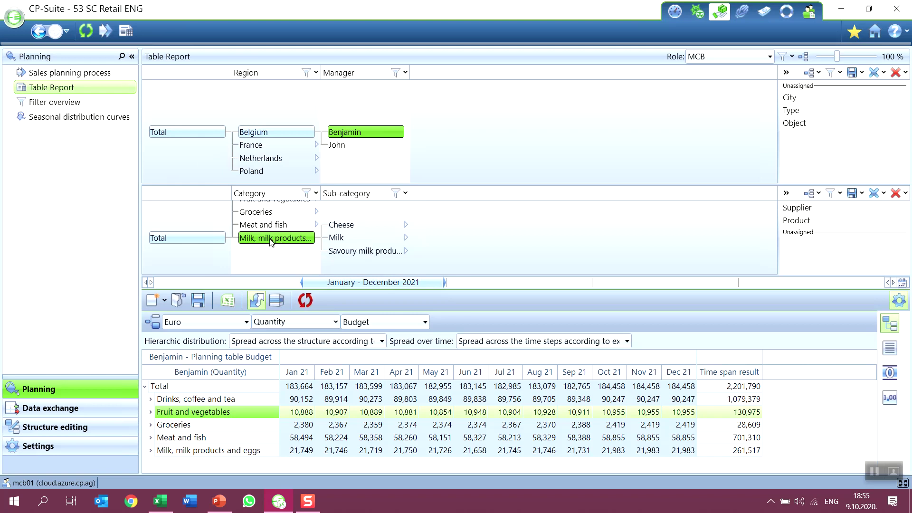
pyautogui.click(164, 131)
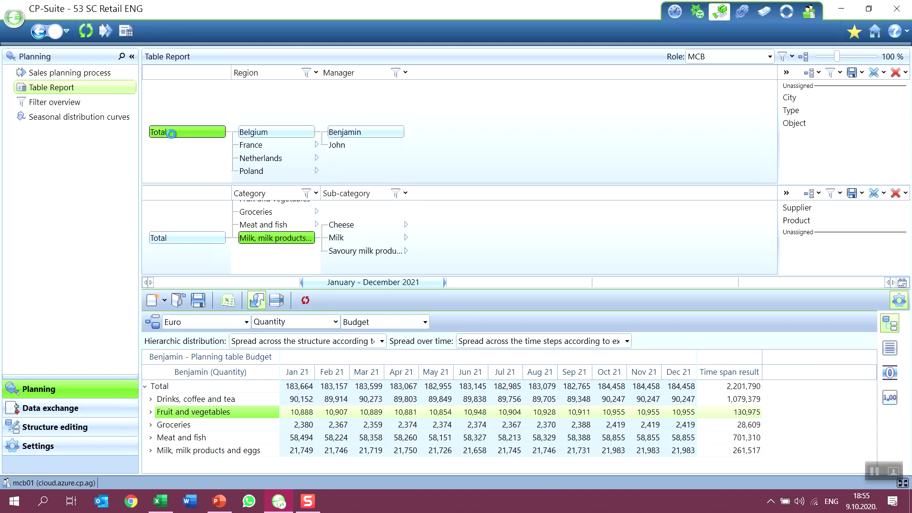
pyautogui.click(308, 301)
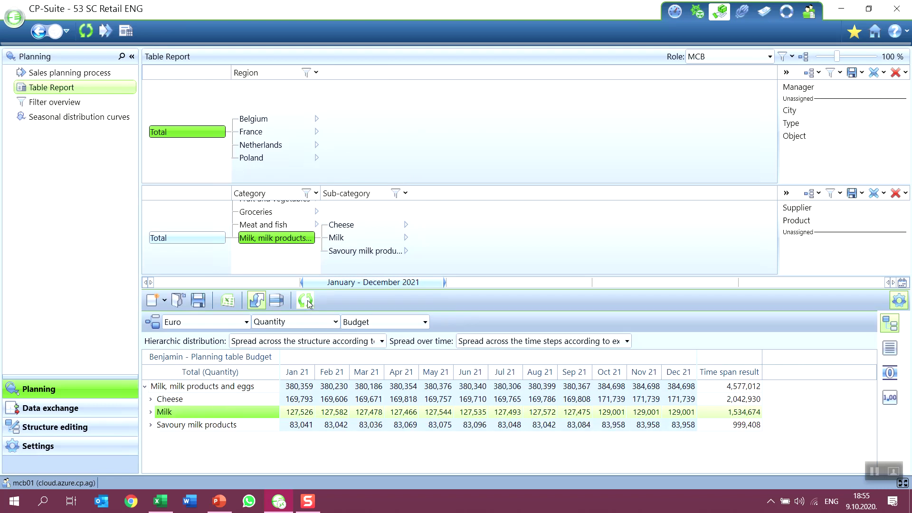
pyautogui.click(155, 322)
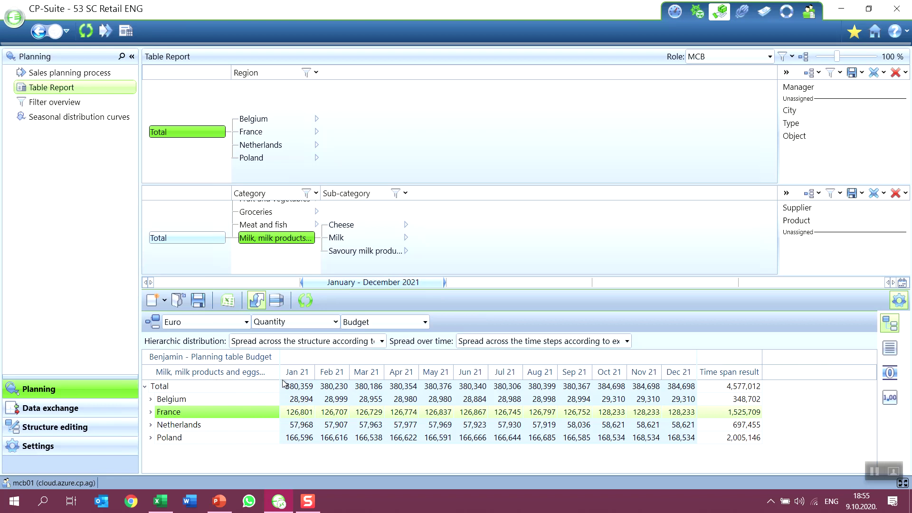
# Set Belgium's January 2021 quantity to 30,000 using the K abbreviation
pyautogui.click(300, 399)
pyautogui.write('30')
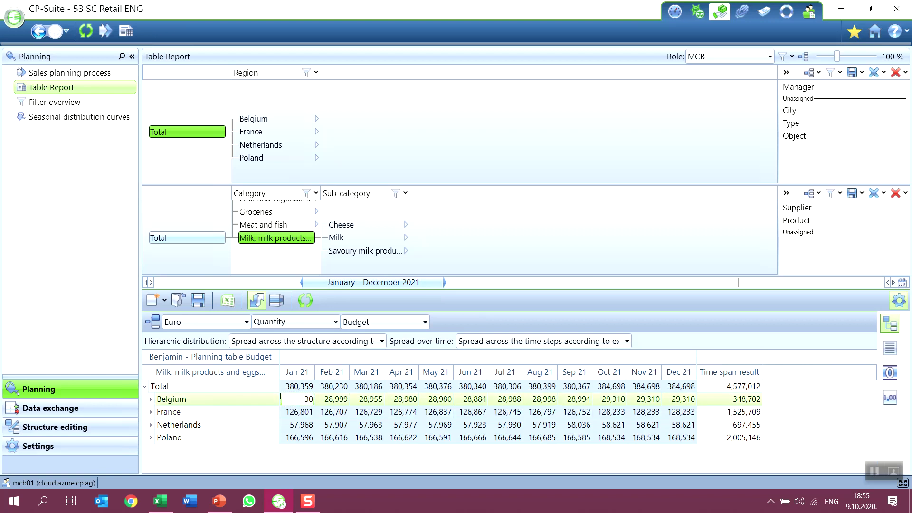
pyautogui.write('K')
pyautogui.press('Tab')
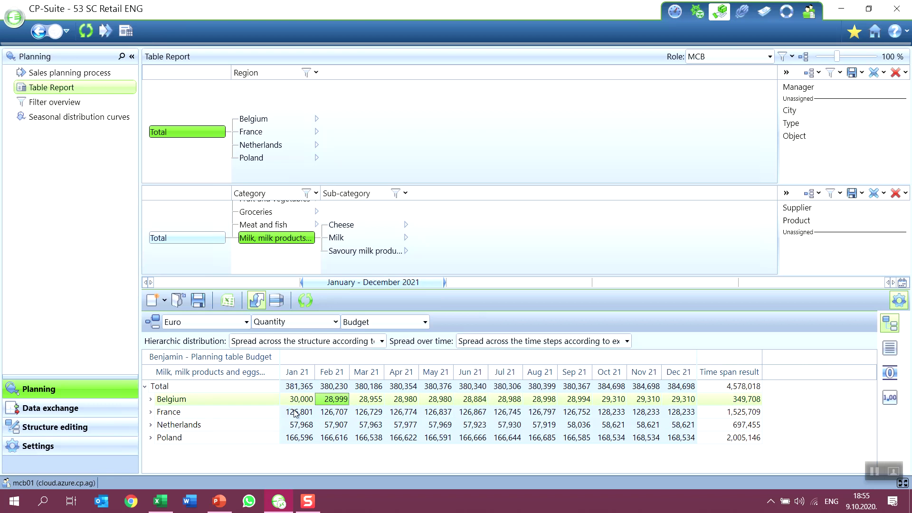
# Set the Total row's January 2021 quantity to 400,000
pyautogui.doubleClick(300, 386)
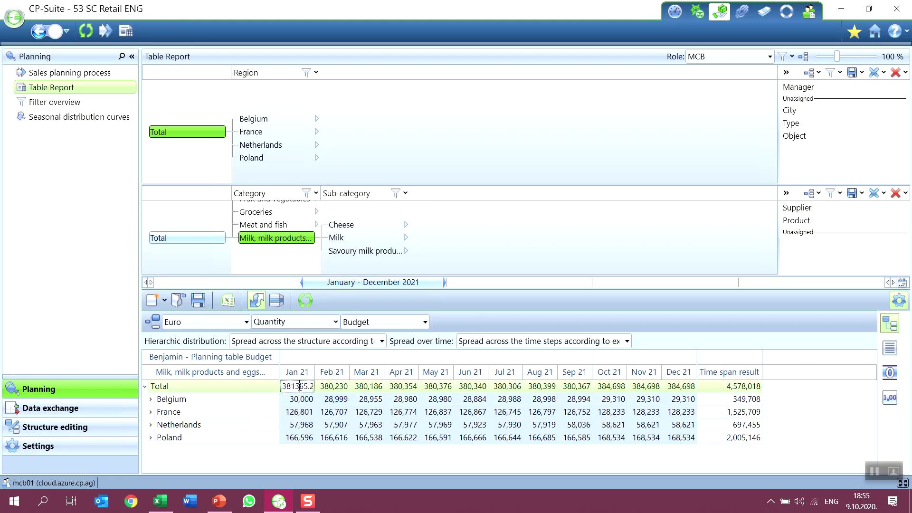
pyautogui.doubleClick(299, 387)
pyautogui.write('400')
pyautogui.press('Tab')
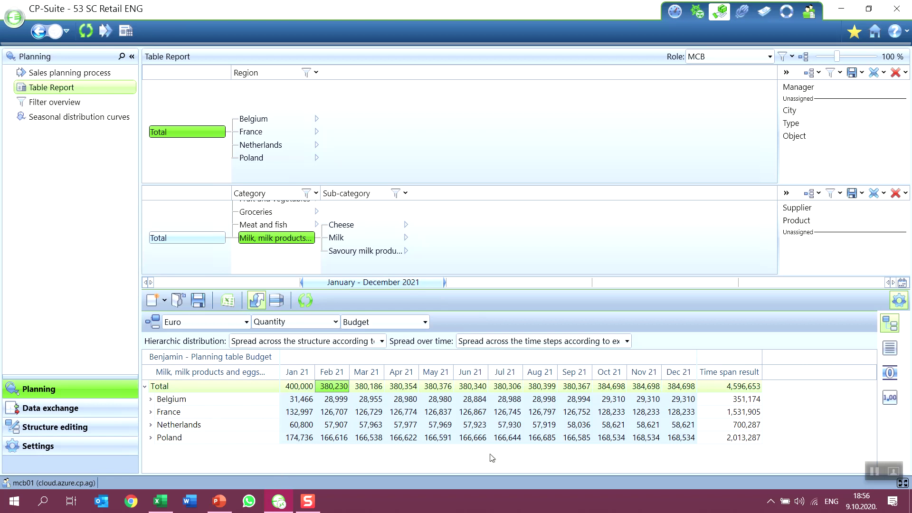
# Set the Total row's time span result for 2021 to 4,600,000
pyautogui.click(743, 388)
pyautogui.click(752, 390)
pyautogui.write('4,600')
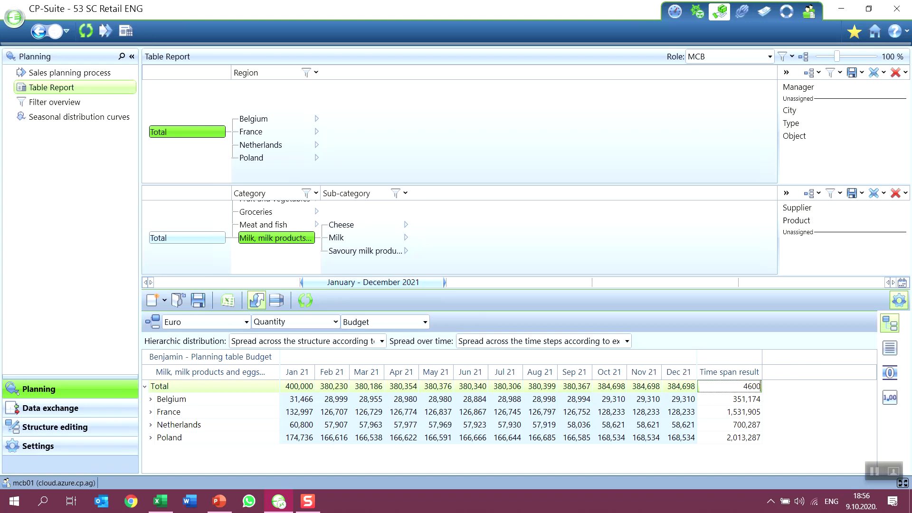
pyautogui.write(',000')
pyautogui.press('Return')
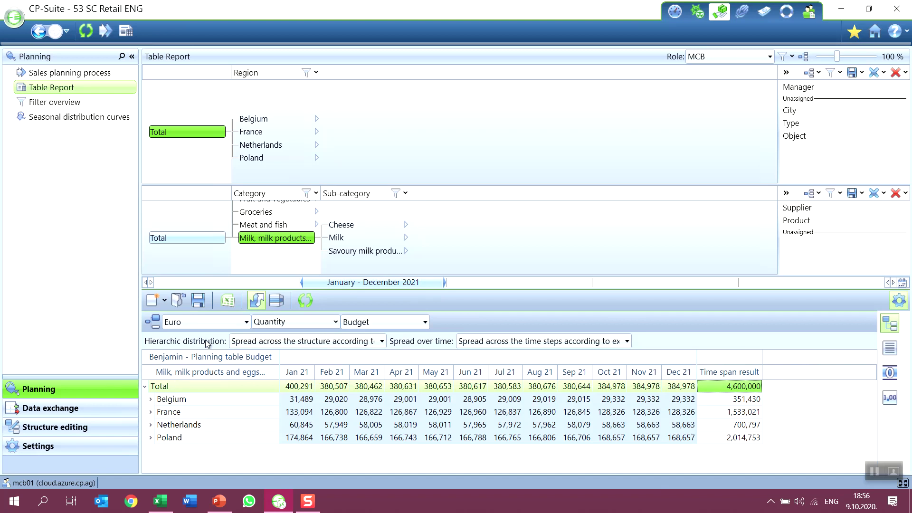
# Review the available options for hierarchic distribution and for spreading values over time
pyautogui.click(323, 342)
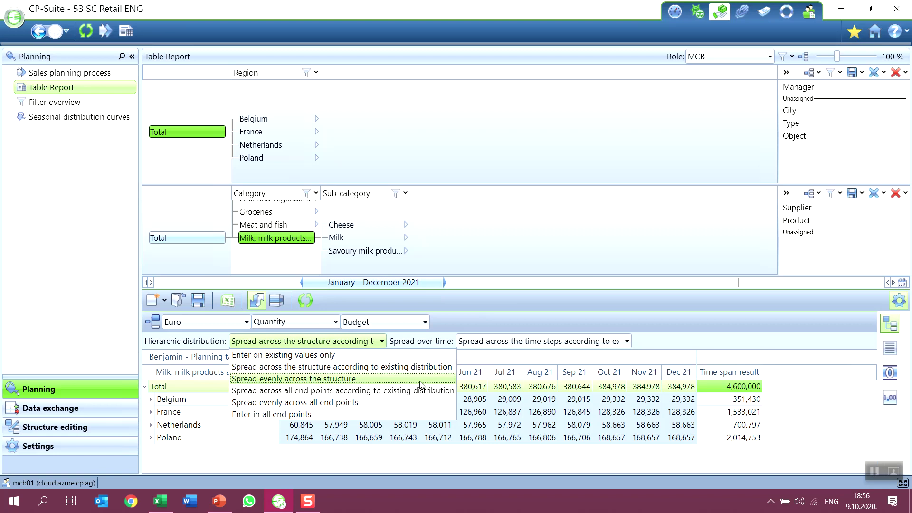
pyautogui.click(670, 352)
pyautogui.press('ctrl')
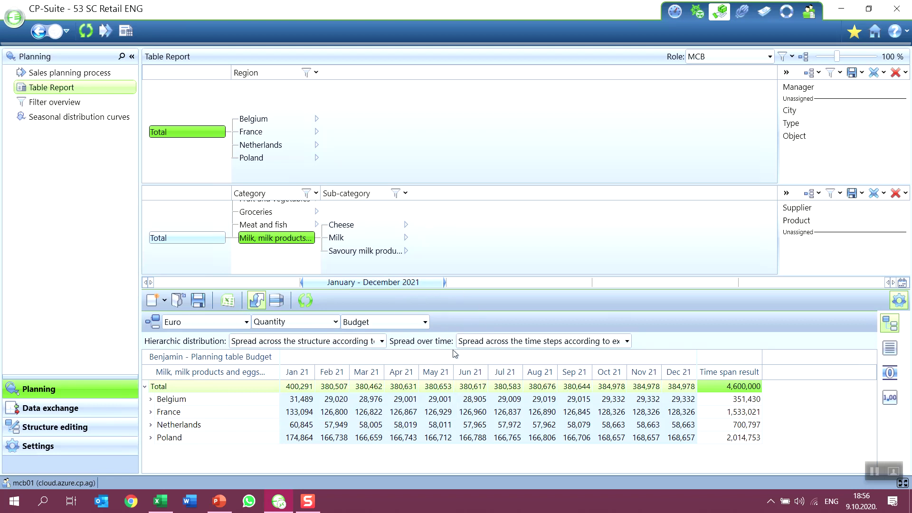
pyautogui.click(614, 346)
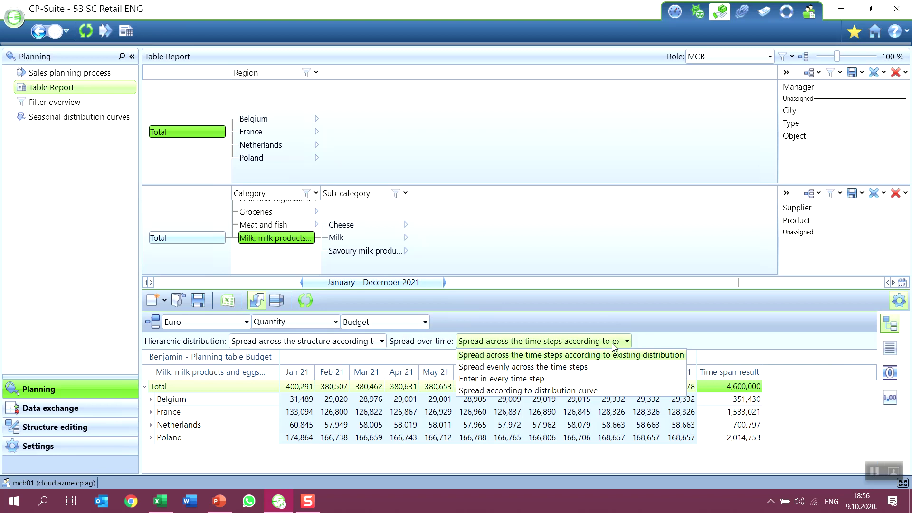
pyautogui.click(614, 346)
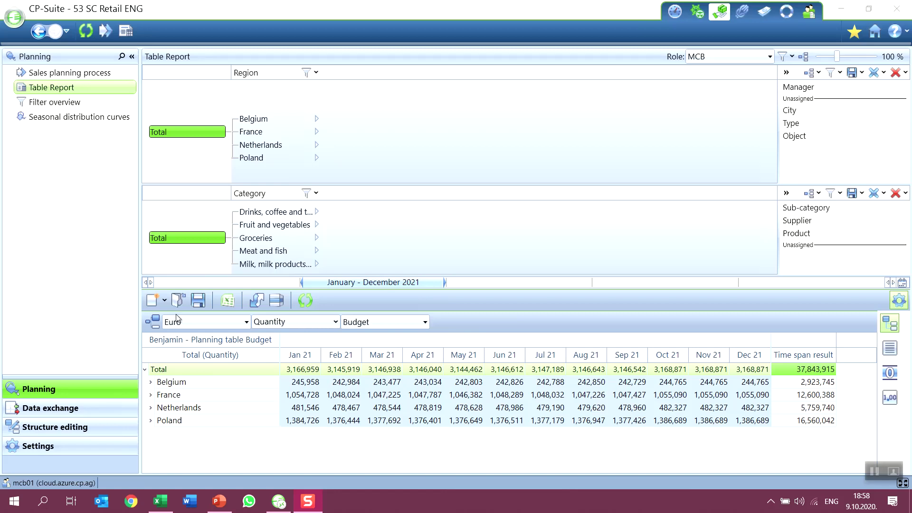
# Create a new table comparing Budget with Actual through absolute and percentage difference rows
pyautogui.click(164, 300)
pyautogui.click(172, 339)
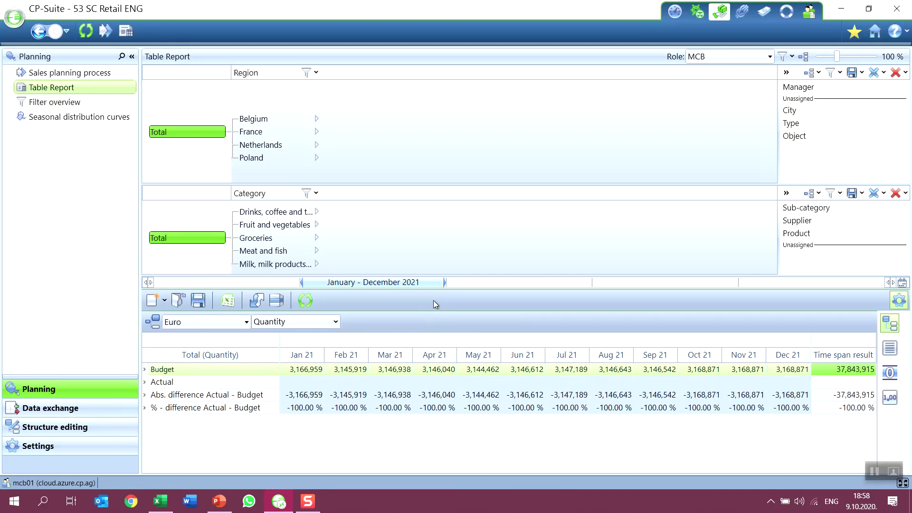
pyautogui.click(170, 370)
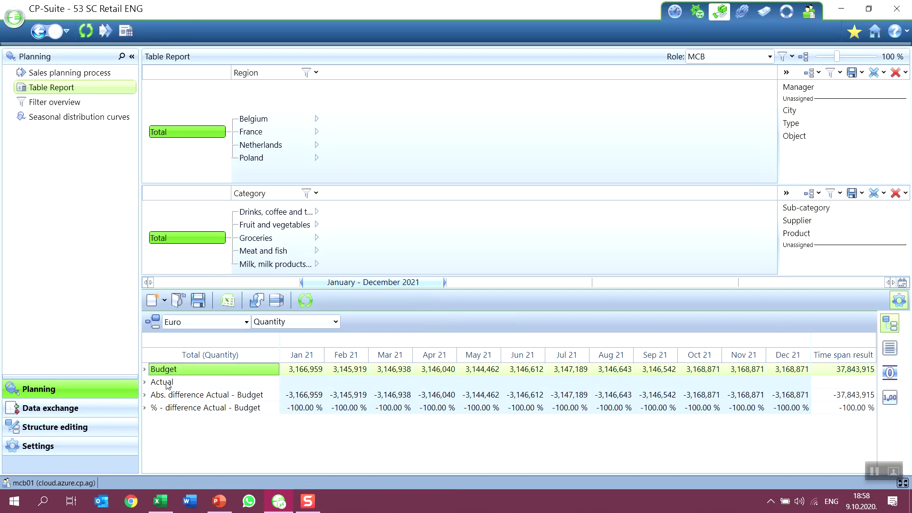
# Change the Actual row's data stream to Forecast with a time shift of -1 years
pyautogui.rightClick(168, 386)
pyautogui.click(183, 388)
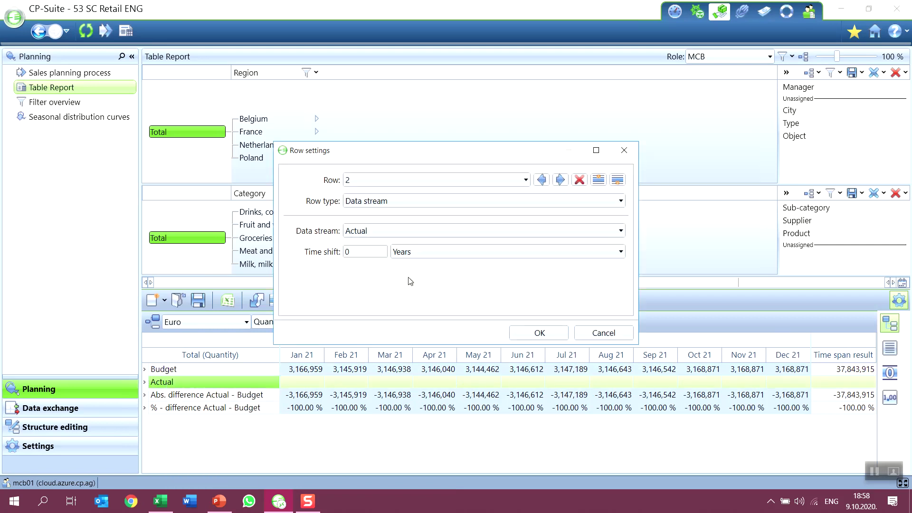
pyautogui.click(436, 231)
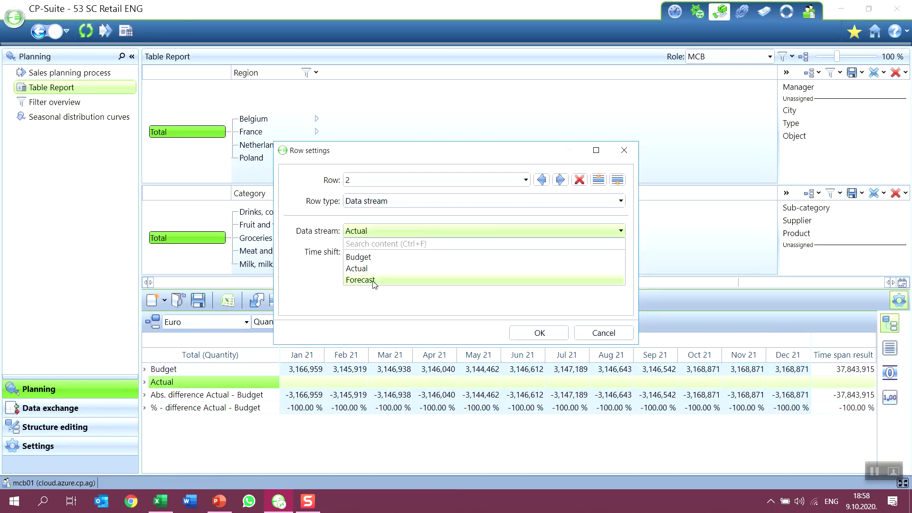
pyautogui.click(360, 280)
pyautogui.write('-1')
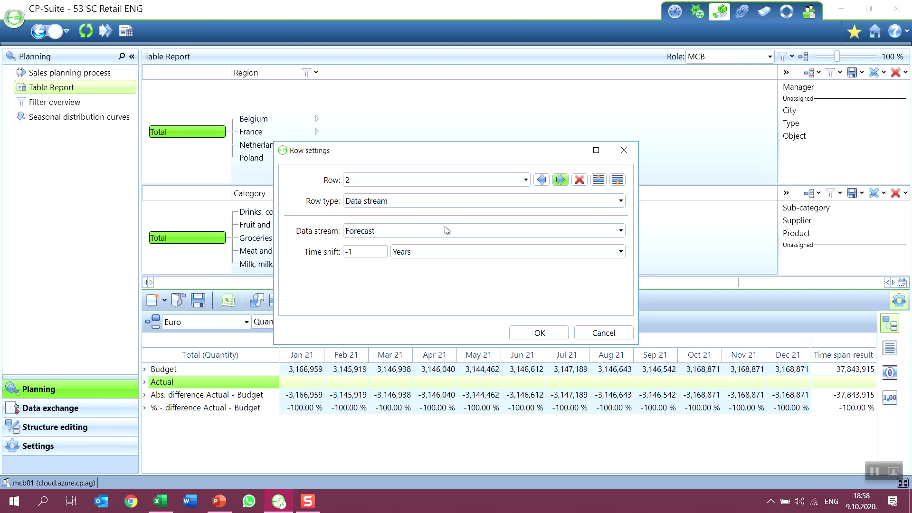
# Set the absolute difference row to compare Budget against the reference stream Forecast shifted by -1 years
pyautogui.click(561, 180)
pyautogui.click(496, 273)
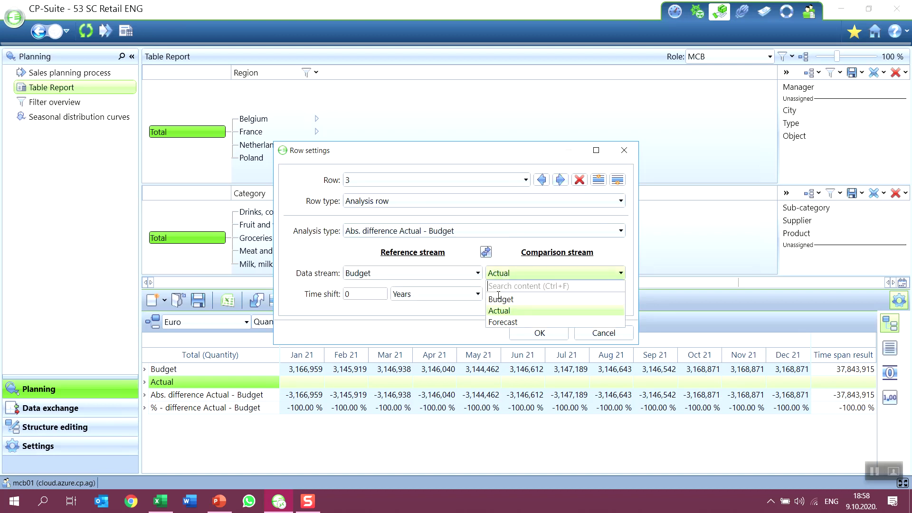
pyautogui.click(504, 322)
pyautogui.doubleClick(489, 294)
pyautogui.write('-1')
pyautogui.click(485, 252)
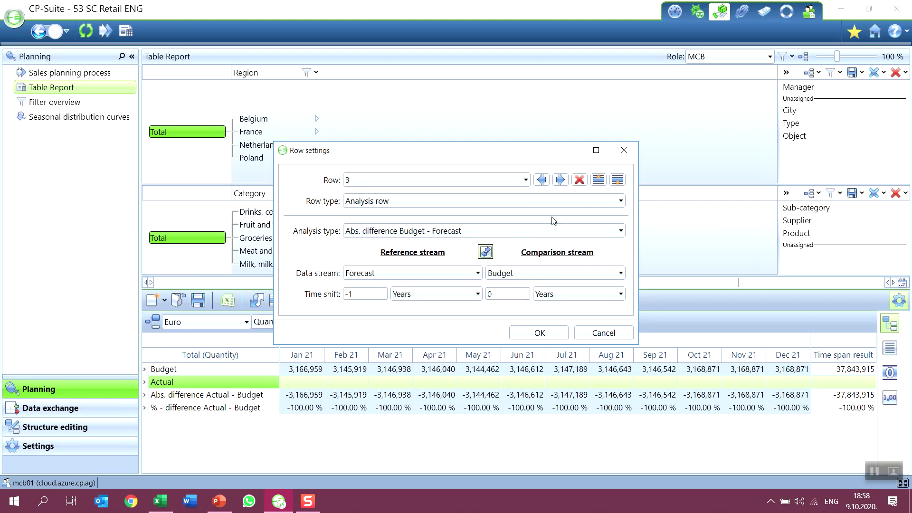
# Set the percentage difference row's comparison stream to Forecast with a time shift of -1 years and apply the row settings
pyautogui.click(559, 180)
pyautogui.click(499, 273)
pyautogui.click(502, 321)
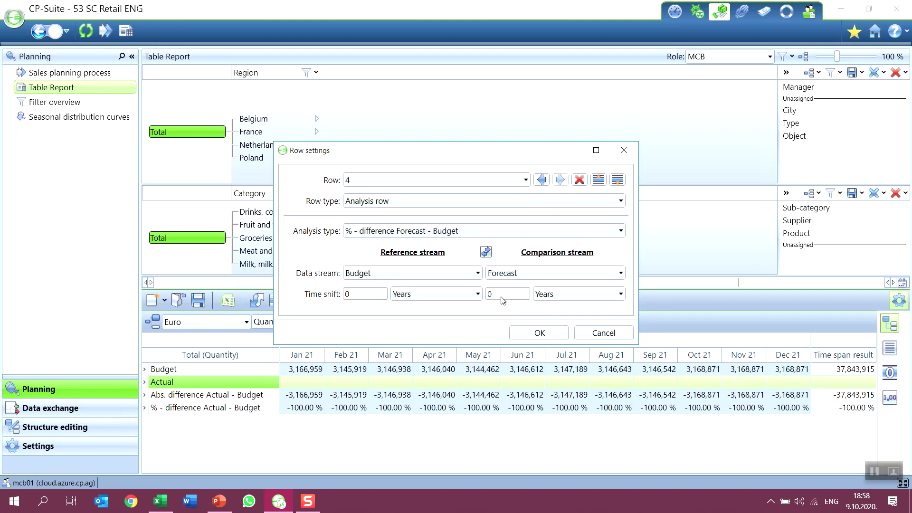
pyautogui.doubleClick(487, 294)
pyautogui.write('-1')
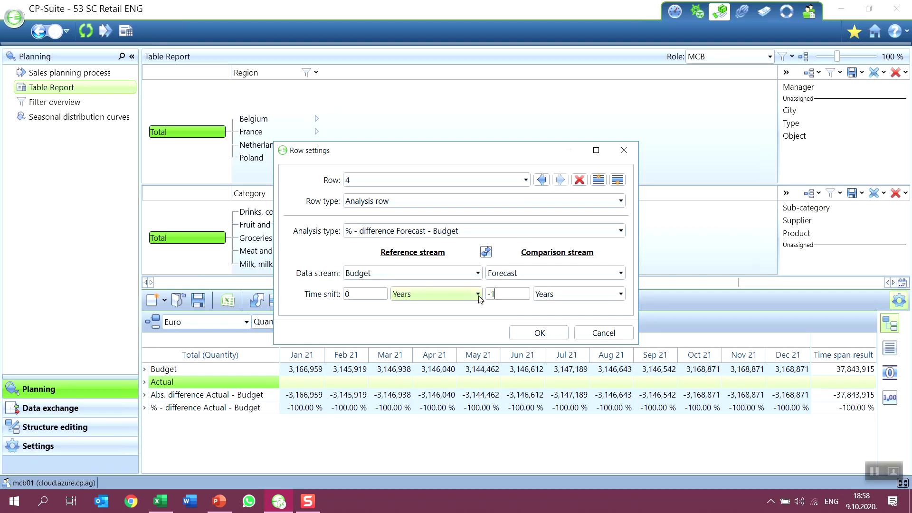
pyautogui.click(524, 335)
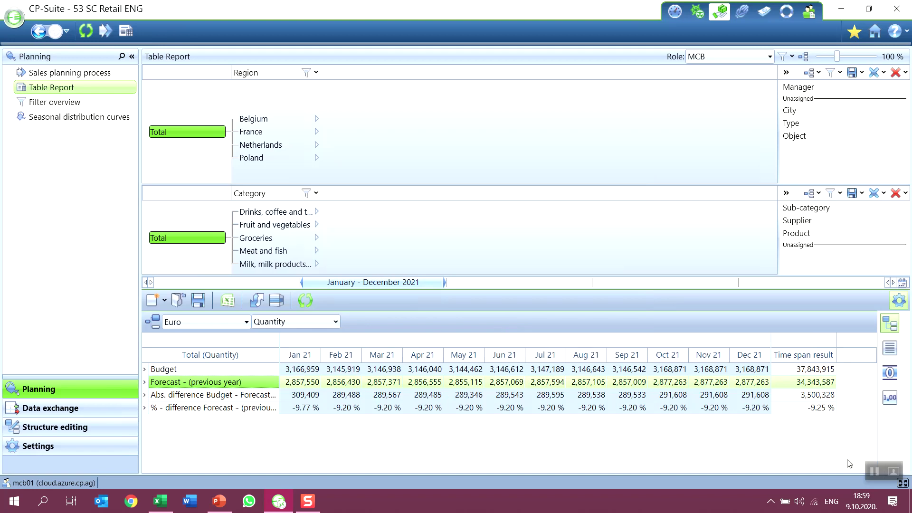
pyautogui.click(867, 470)
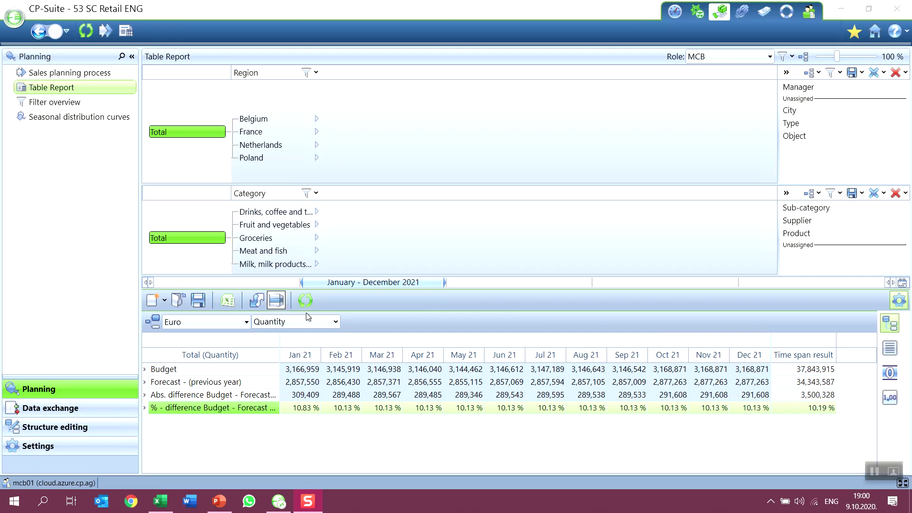
# Show the comparison for the first manager under Belgium and update the calculation
pyautogui.click(285, 121)
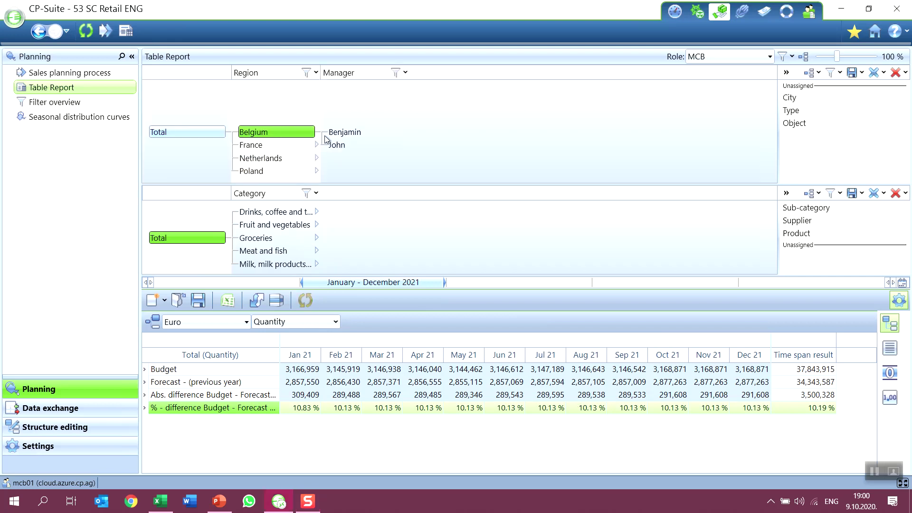
pyautogui.click(334, 136)
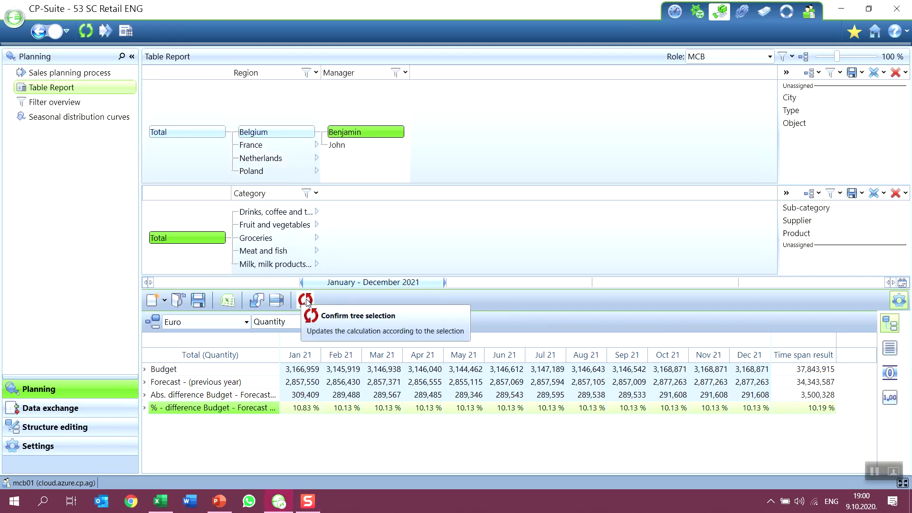
pyautogui.click(306, 301)
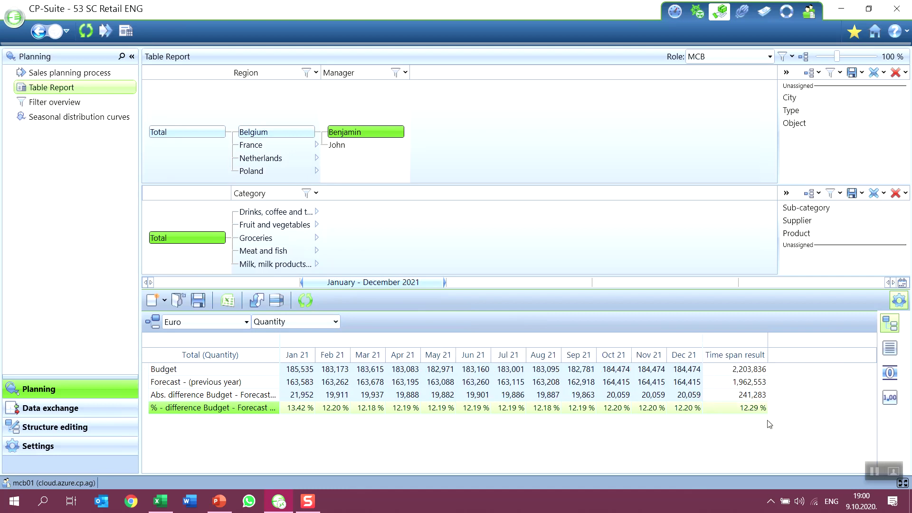
# Show the comparison for the Milk, milk products and eggs category across all regions, recalculate it and make the rows expandable
pyautogui.press('ctrl')
pyautogui.press('ctrl')
pyautogui.click(275, 265)
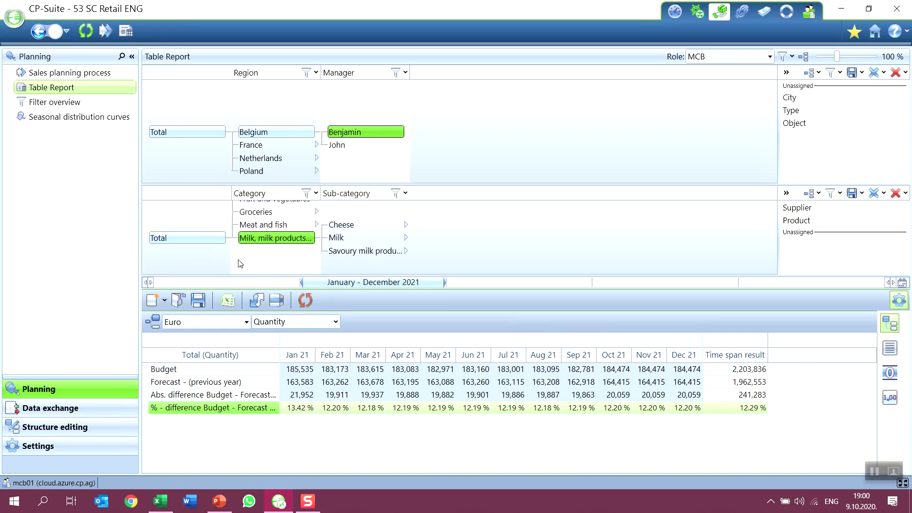
pyautogui.click(220, 133)
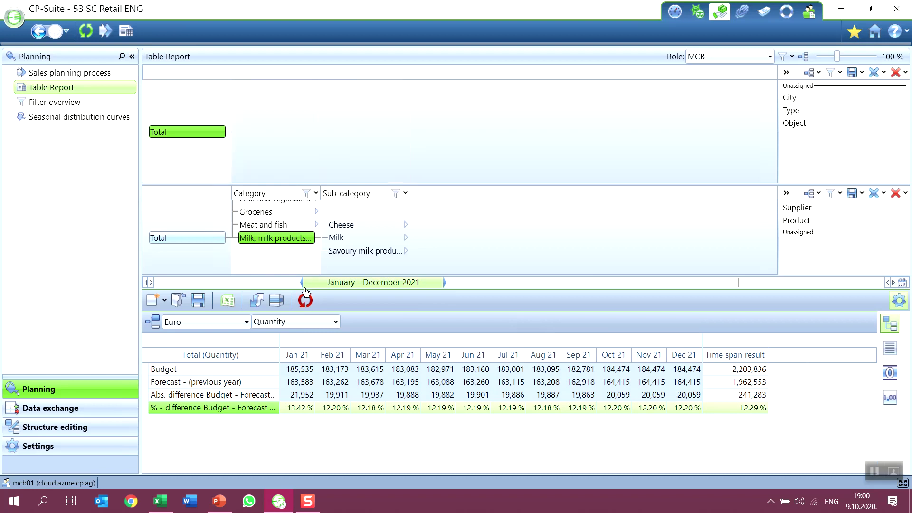
pyautogui.click(305, 301)
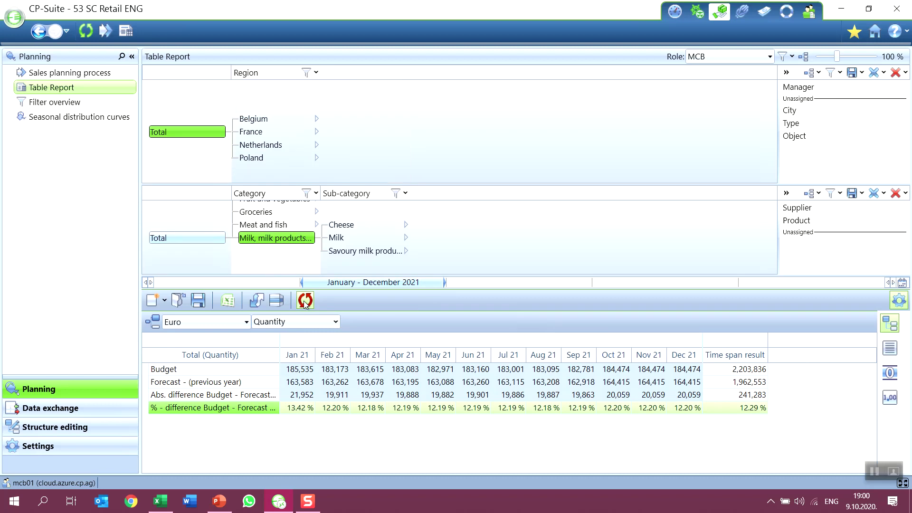
pyautogui.click(153, 324)
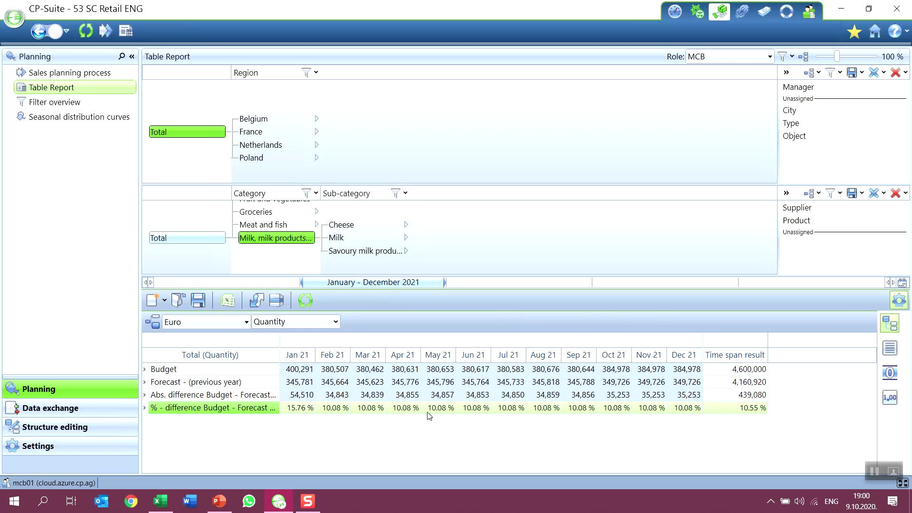
# Save the table report with its filter, view, row and time settings under the new name "Variance analysis"
pyautogui.click(198, 301)
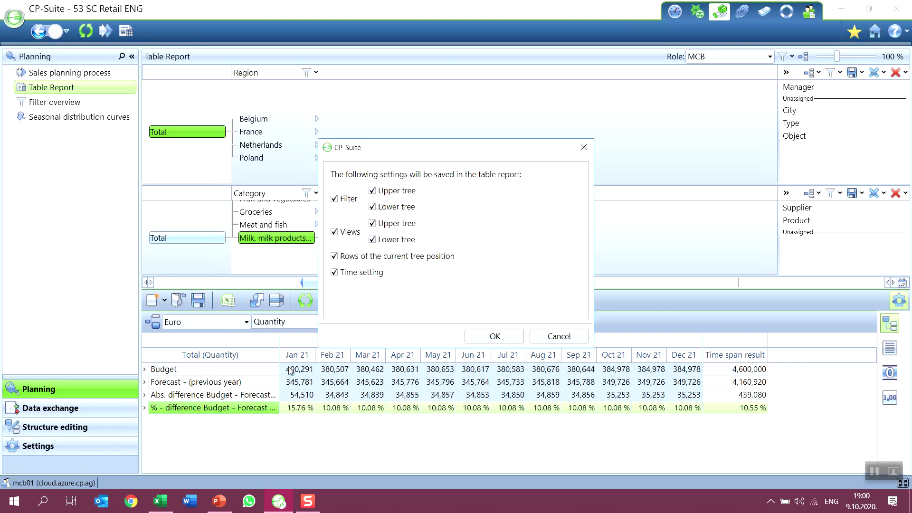
pyautogui.click(507, 338)
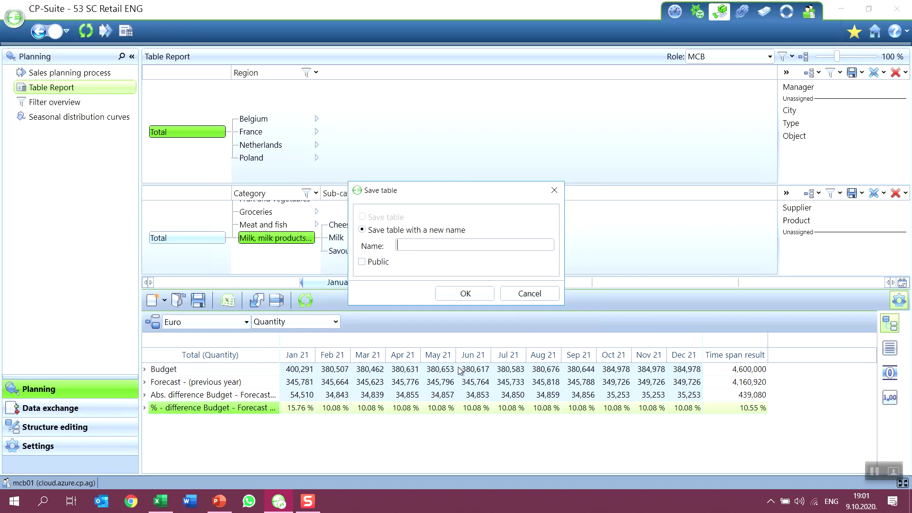
pyautogui.write('Variance analysis')
pyautogui.click(363, 262)
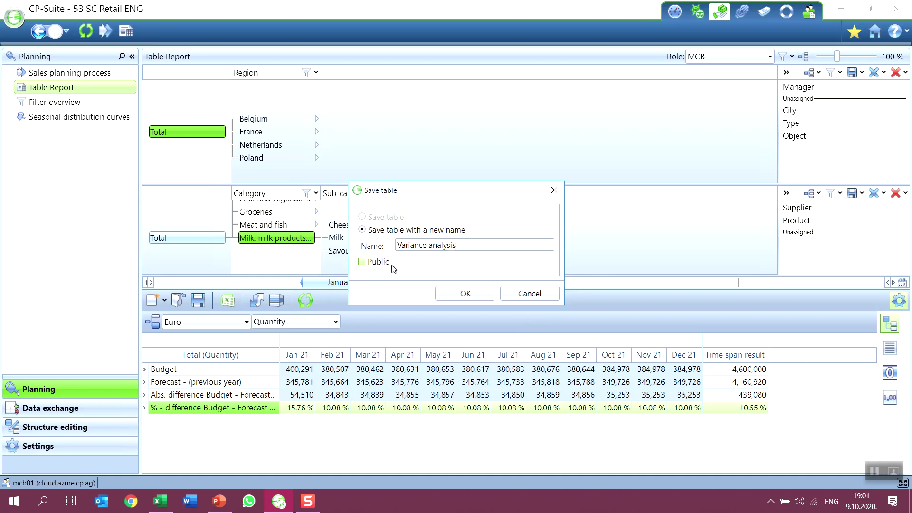
pyautogui.click(480, 295)
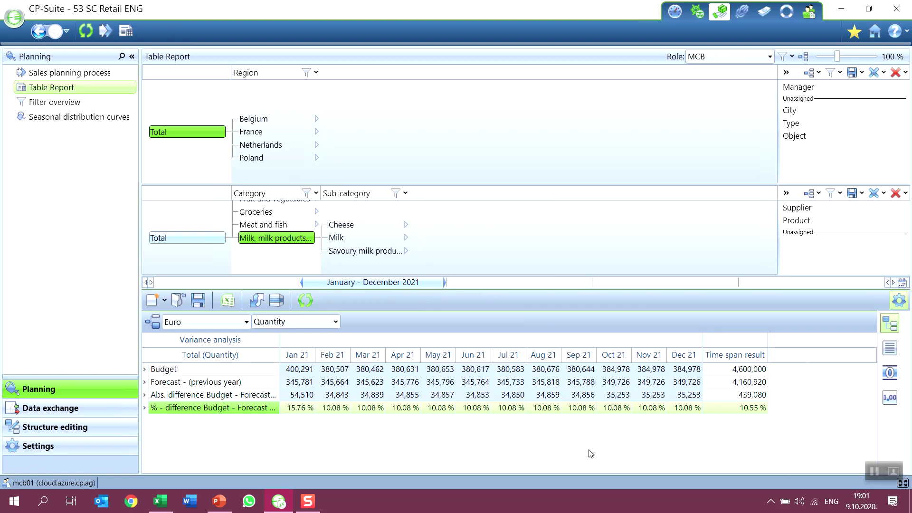
# Switch to the Web Client in the browser, open the manager's planning table report and toggle its edit mode
pyautogui.click(877, 463)
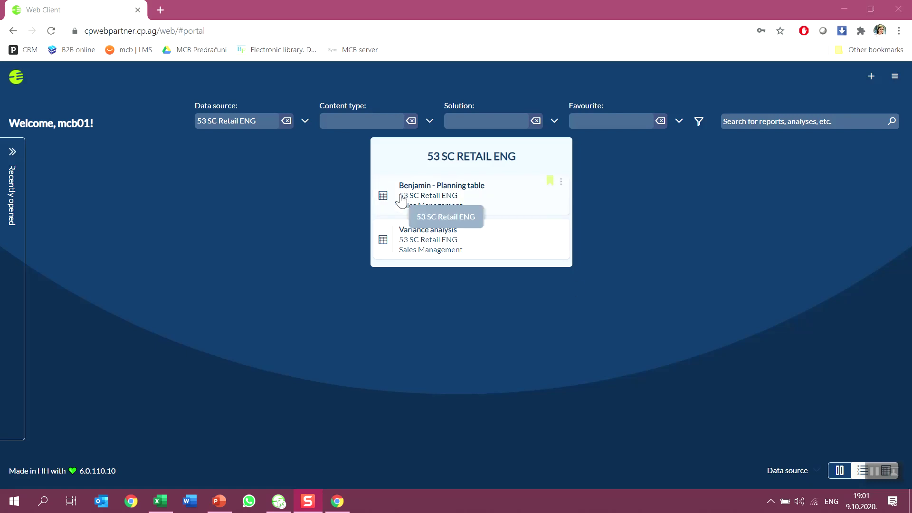
pyautogui.click(460, 199)
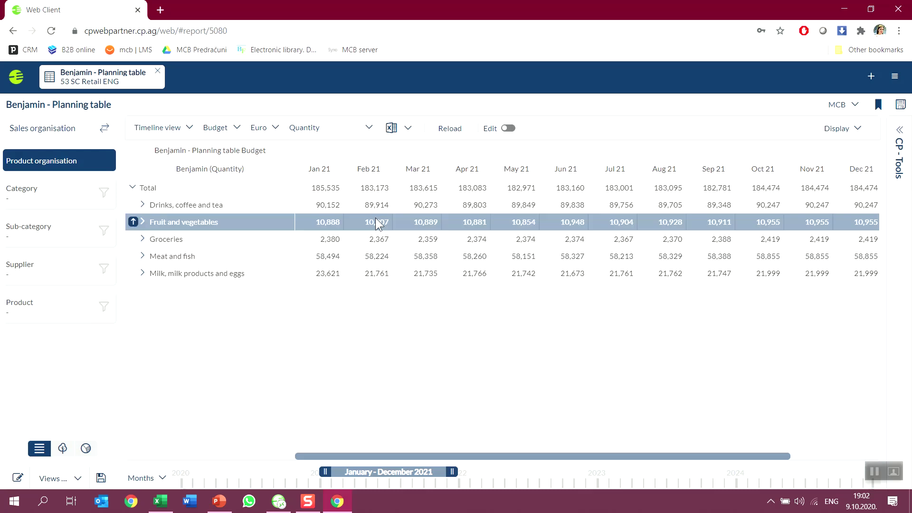
pyautogui.click(508, 128)
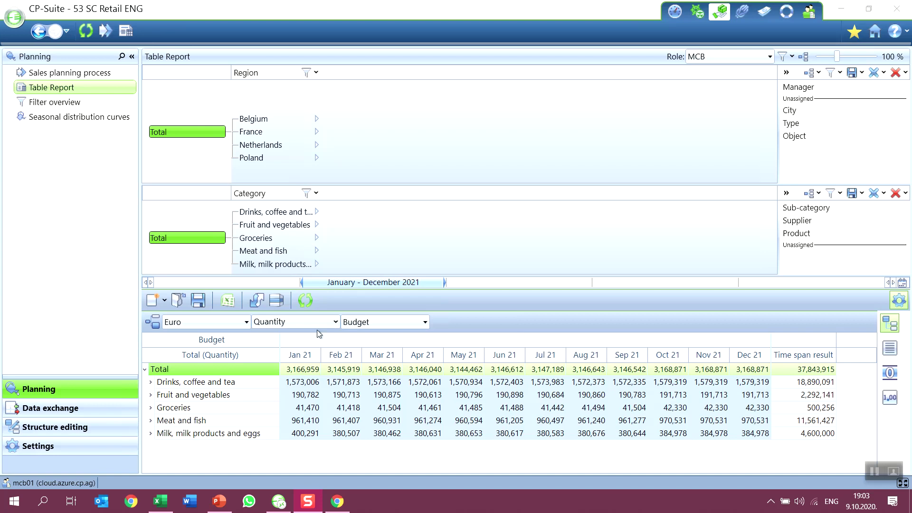
# Back in CP-Suite, export the January - December 2021 Budget table to Excel and close the exported workbook
pyautogui.click(226, 302)
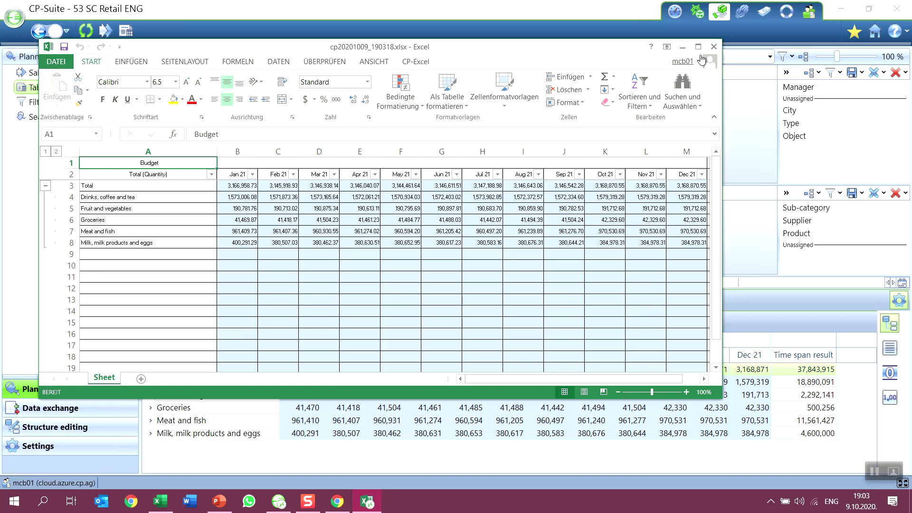
pyautogui.click(714, 46)
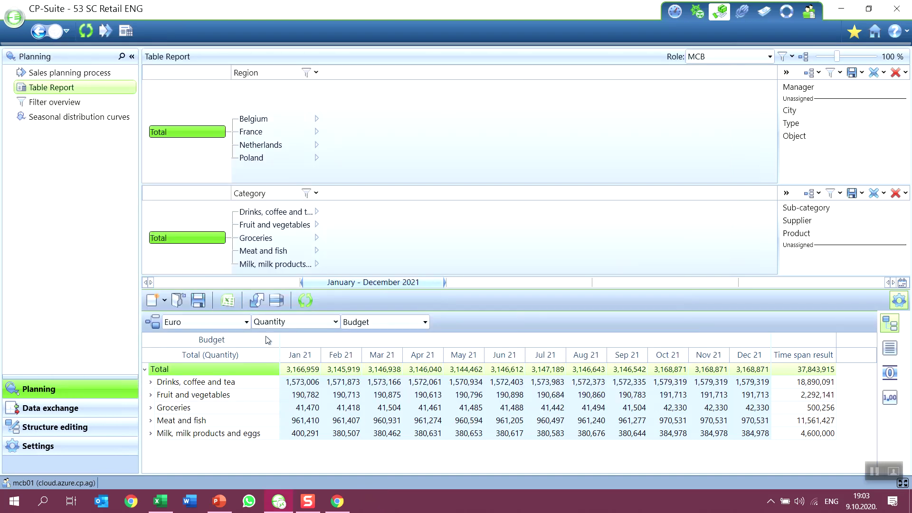
# Change the Budget table's displayed measure from Quantity to Sales
pyautogui.click(283, 322)
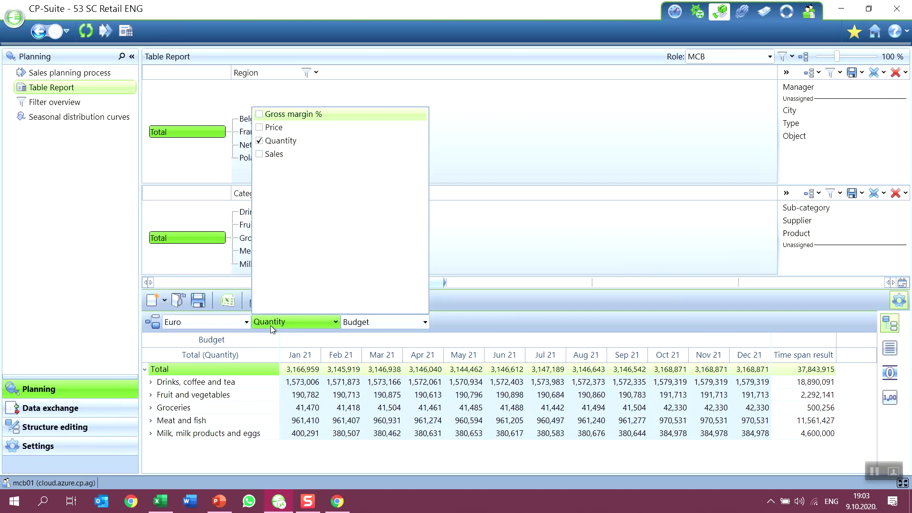
pyautogui.click(259, 140)
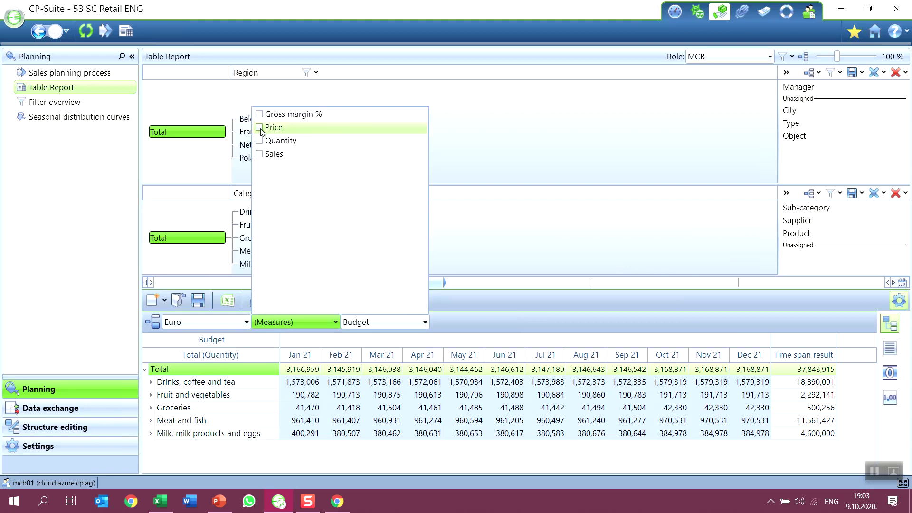
pyautogui.click(260, 154)
pyautogui.click(525, 320)
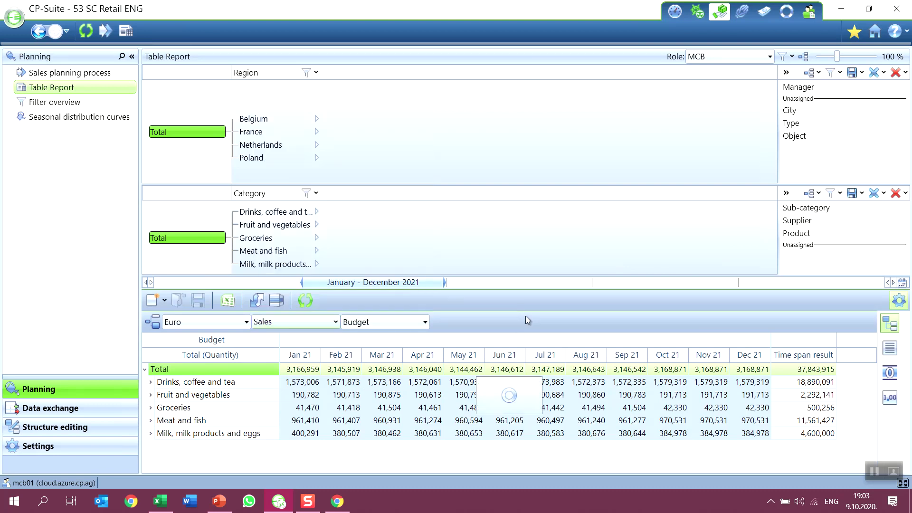